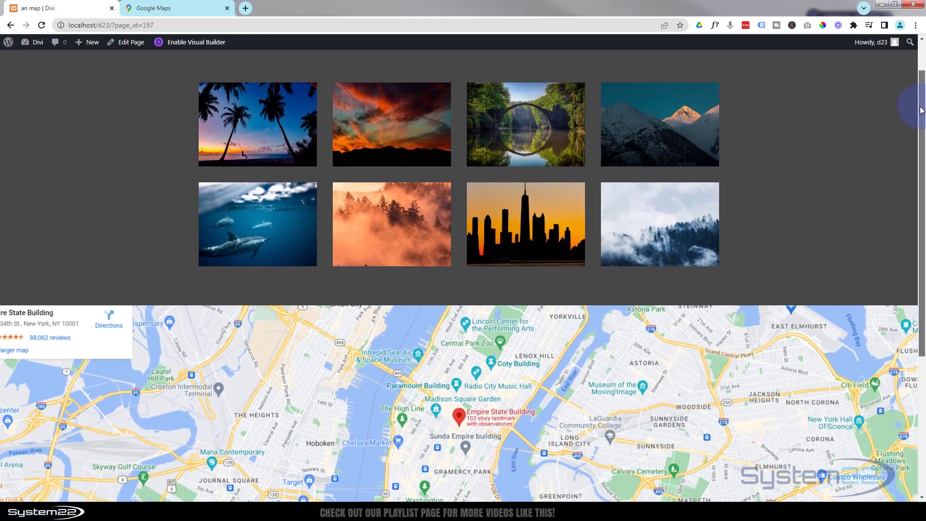
# Enable the Divi Visual Builder on the gallery page.
pyautogui.moveTo(922, 110); pyautogui.dragTo(922, 156)
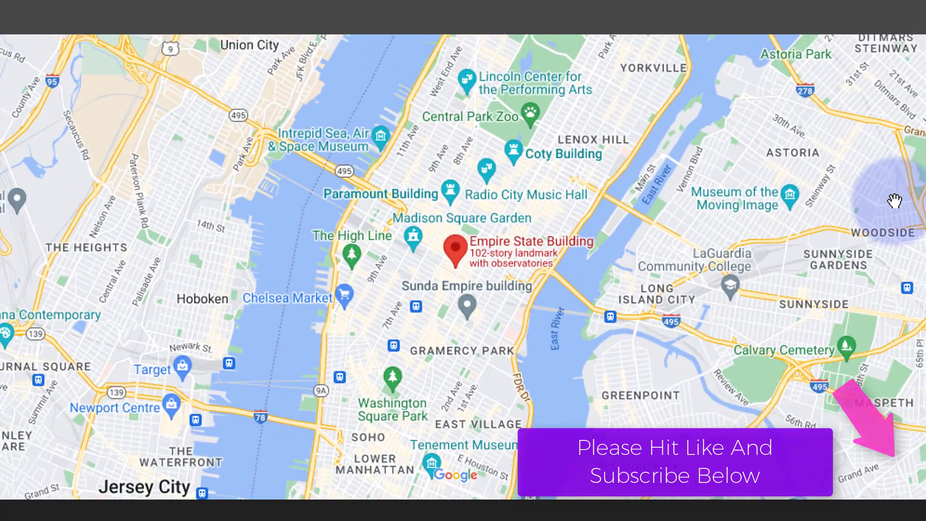
pyautogui.scroll(2, 506, 252)
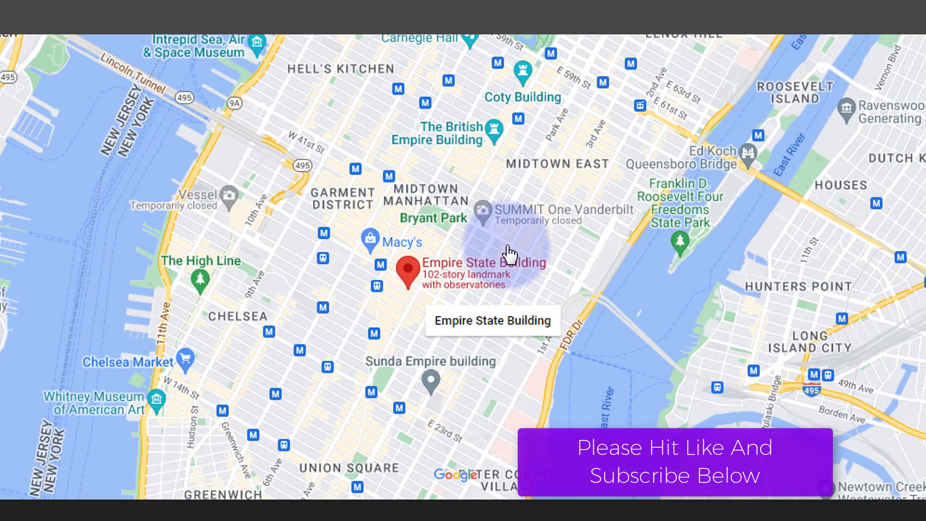
pyautogui.scroll(-4, 506, 252)
pyautogui.scroll(3, 507, 252)
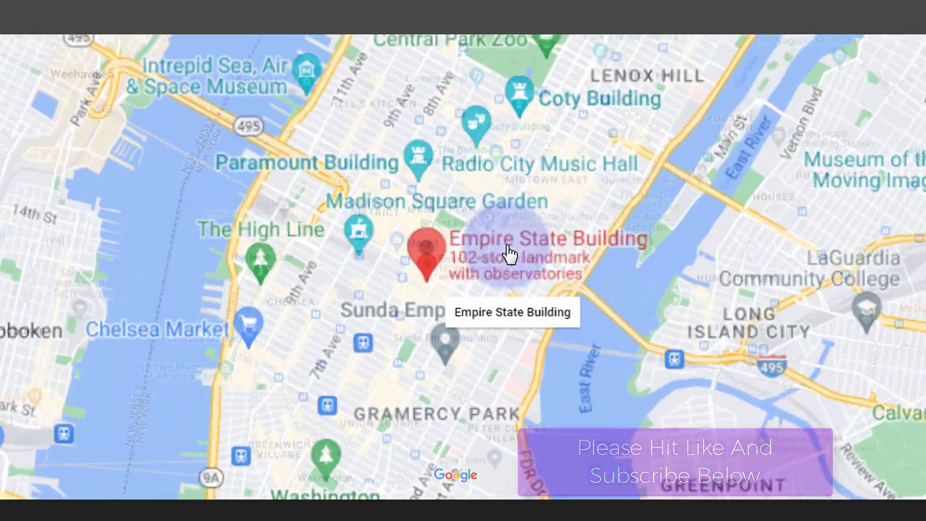
pyautogui.scroll(-2, 506, 251)
pyautogui.scroll(1, 506, 252)
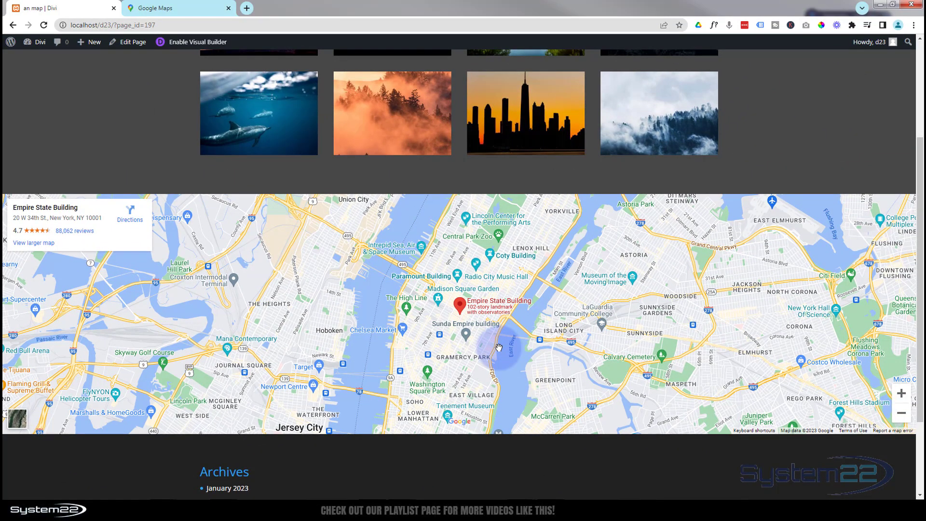
pyautogui.scroll(2, 499, 348)
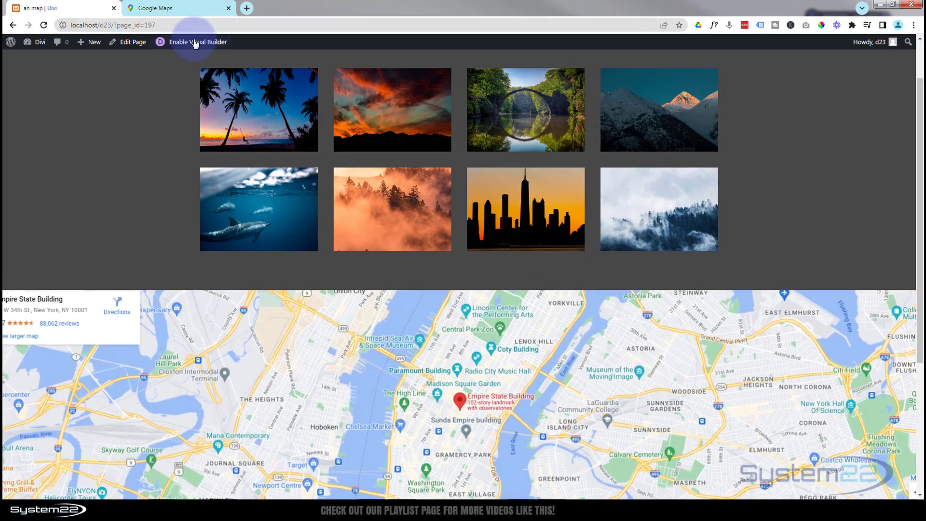
pyautogui.click(195, 44)
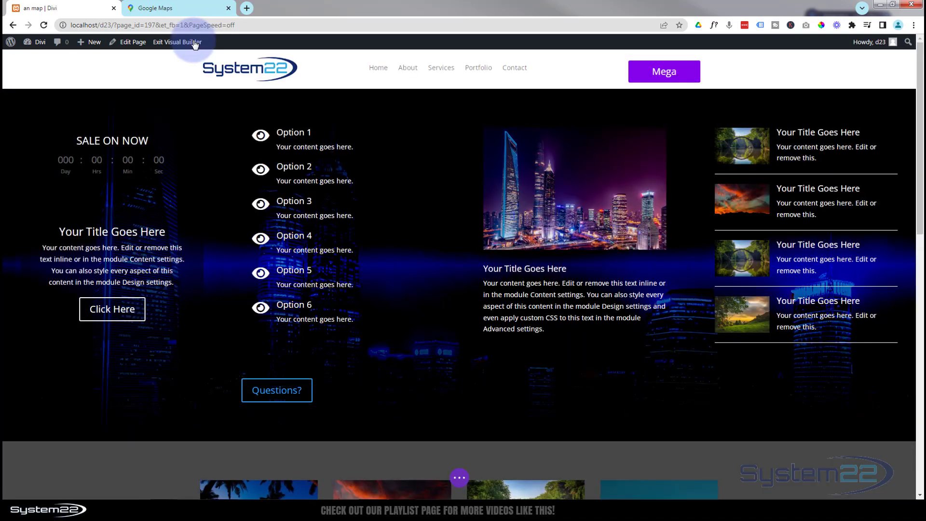
# In Wireframe view, delete the second section with the two Code modules, then return to Desktop view.
pyautogui.scroll(-6, 256, 66)
pyautogui.scroll(-6, 256, 66)
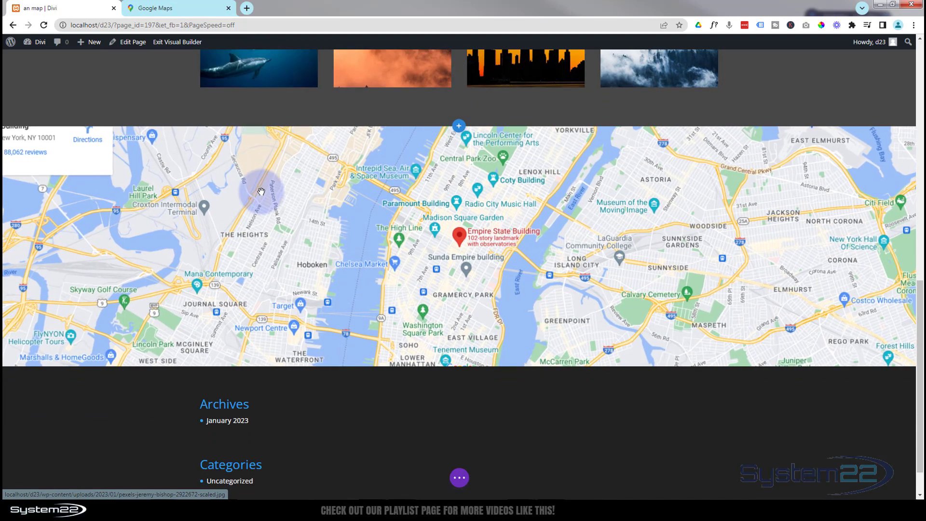
pyautogui.scroll(2, 256, 190)
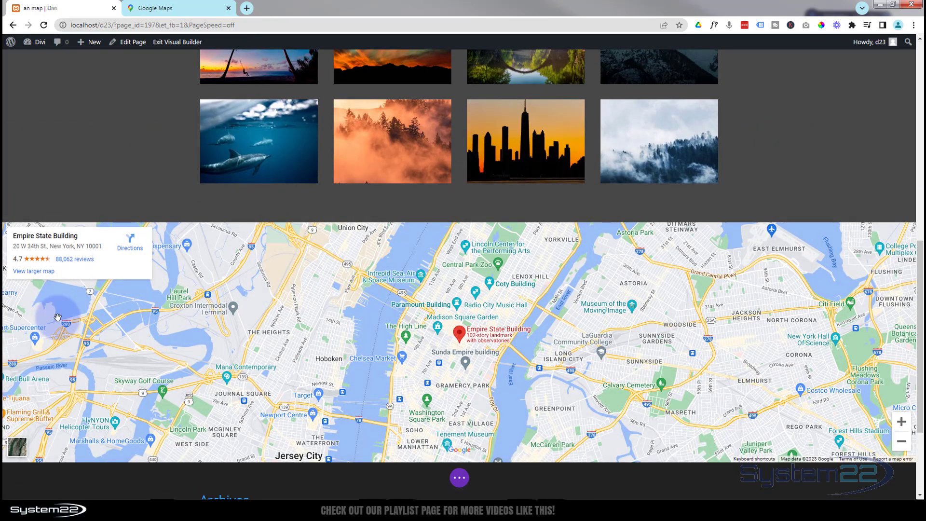
pyautogui.click(457, 484)
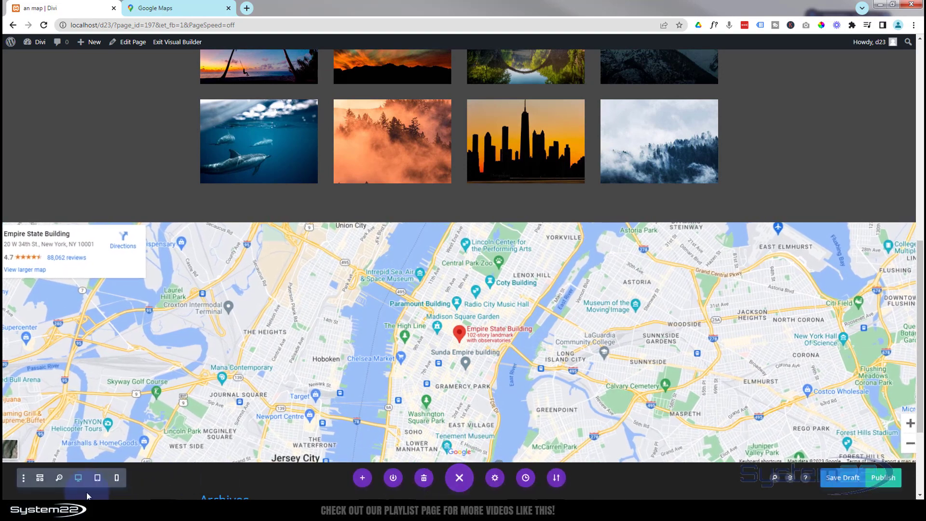
pyautogui.click(40, 478)
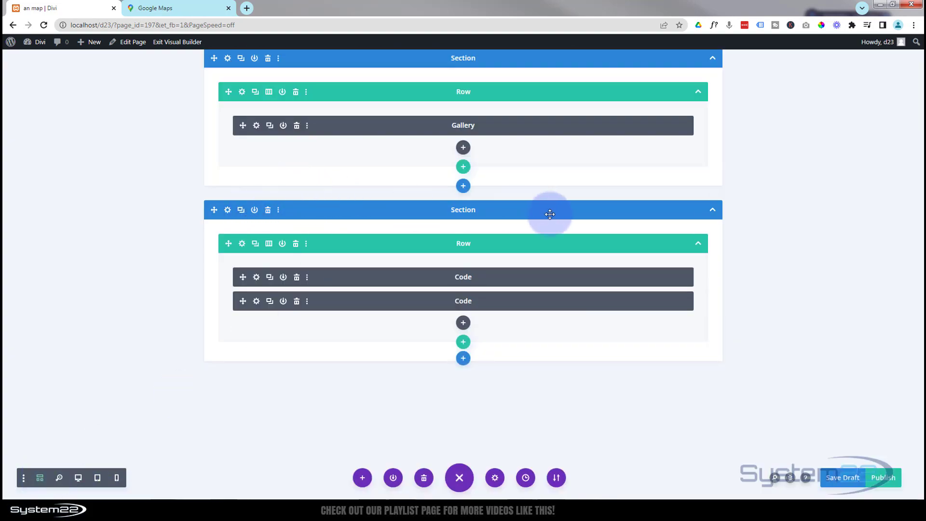
pyautogui.click(268, 210)
pyautogui.click(77, 480)
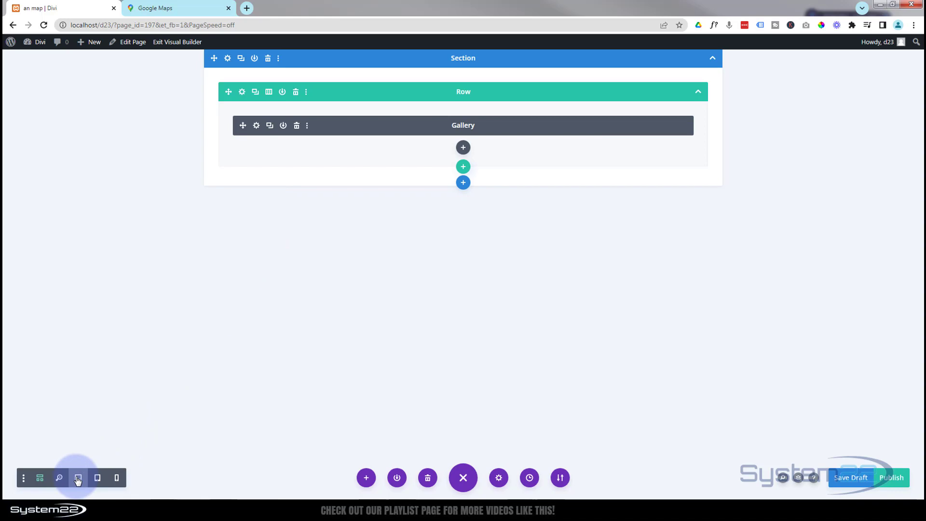
pyautogui.scroll(-3, 220, 317)
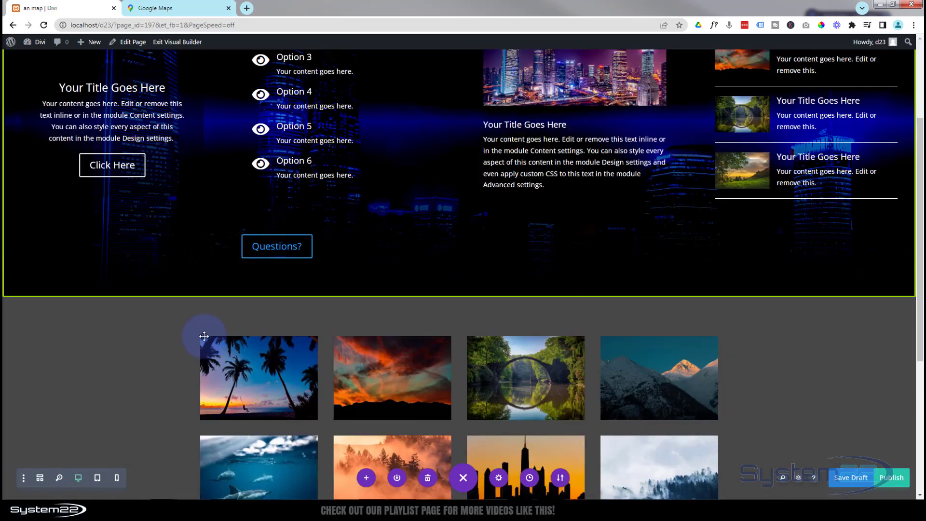
pyautogui.scroll(-3, 220, 317)
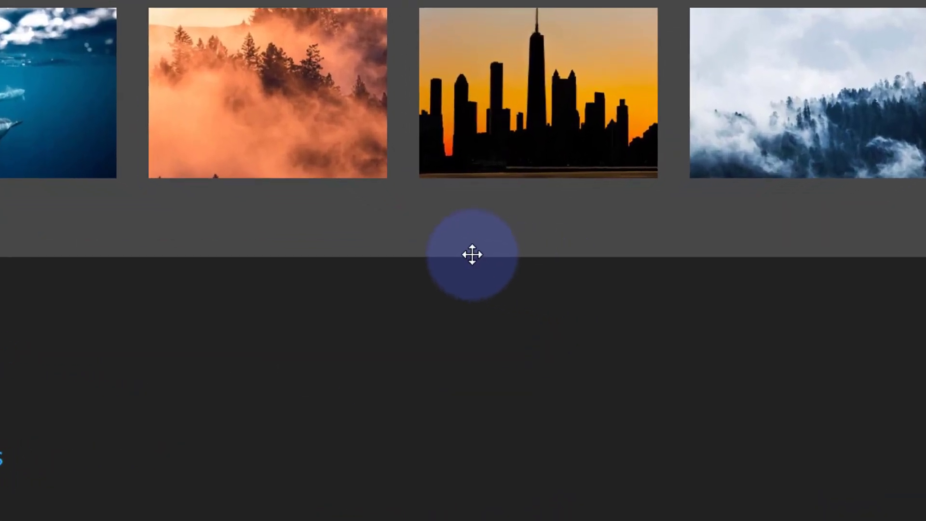
# Insert a Regular section with a single-column row below the gallery and add a Code module.
pyautogui.click(401, 253)
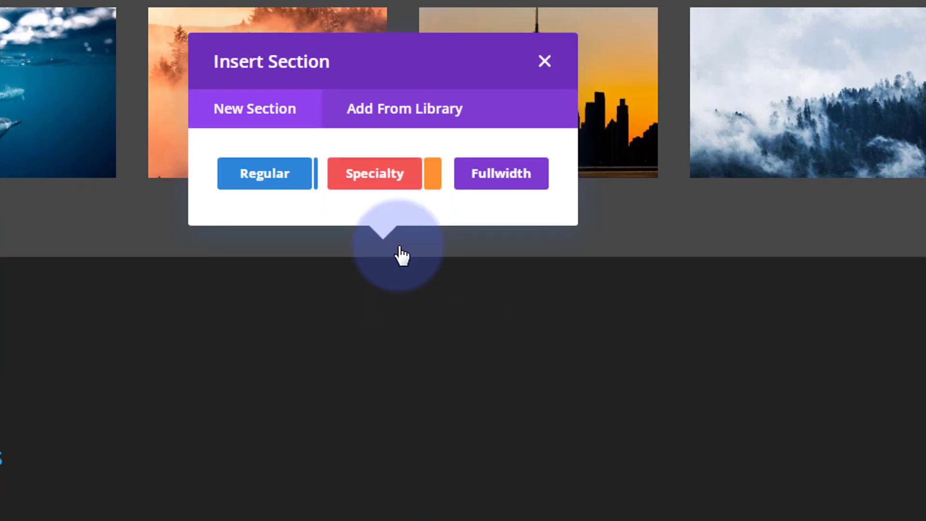
pyautogui.click(268, 181)
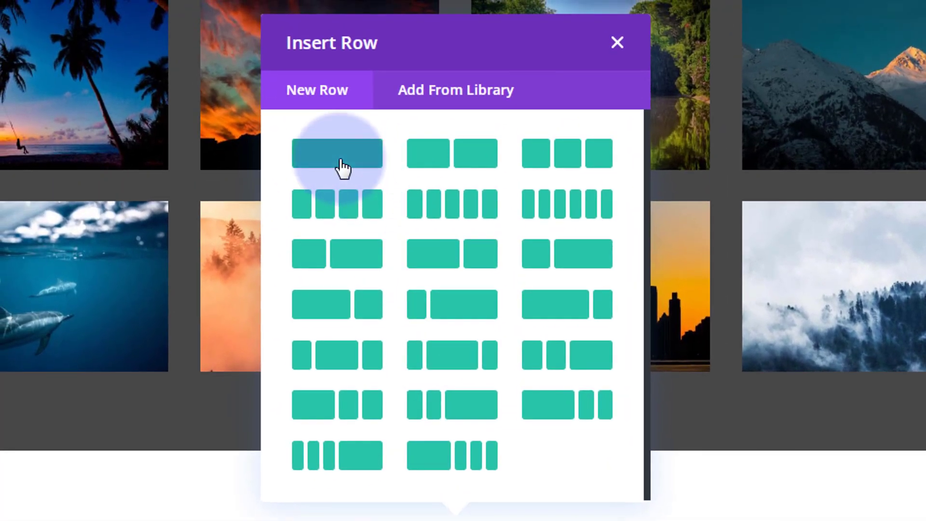
pyautogui.click(342, 167)
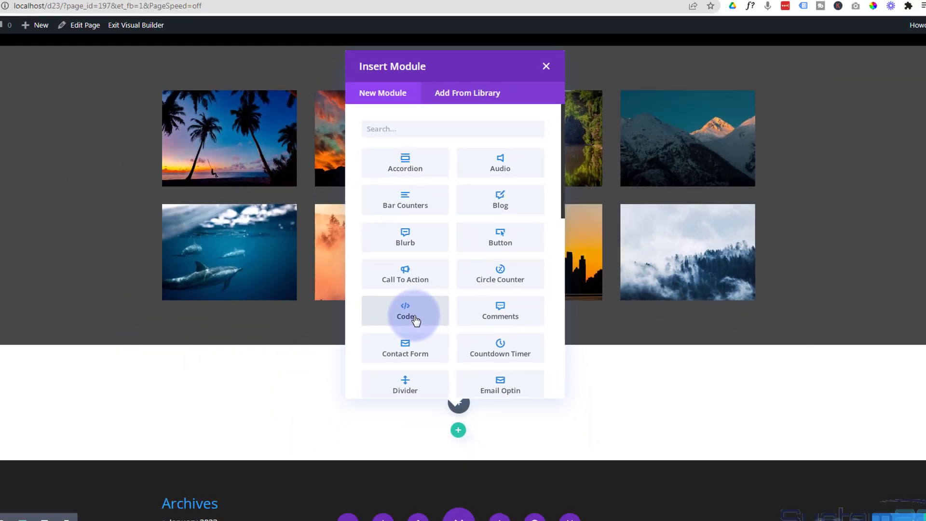
pyautogui.click(396, 385)
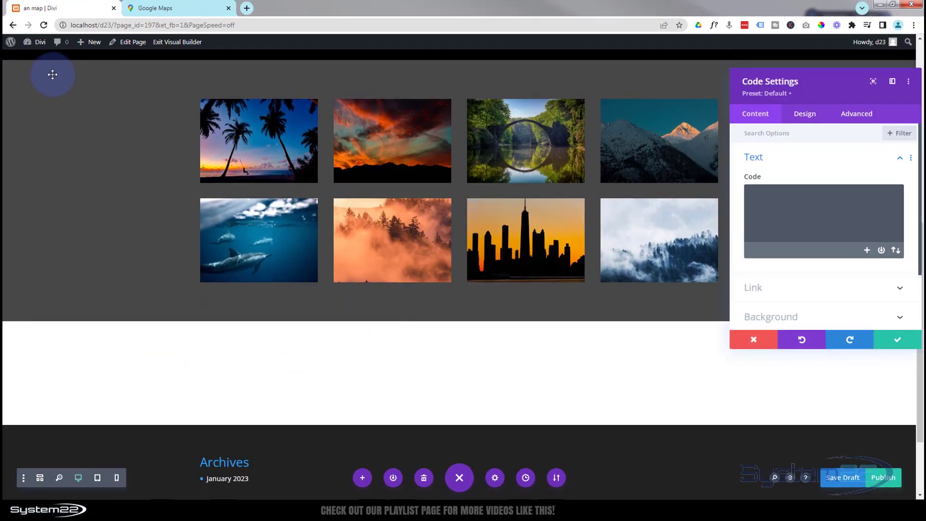
# Search Google Maps for the Empire State Building and frame Midtown around it.
pyautogui.click(184, 9)
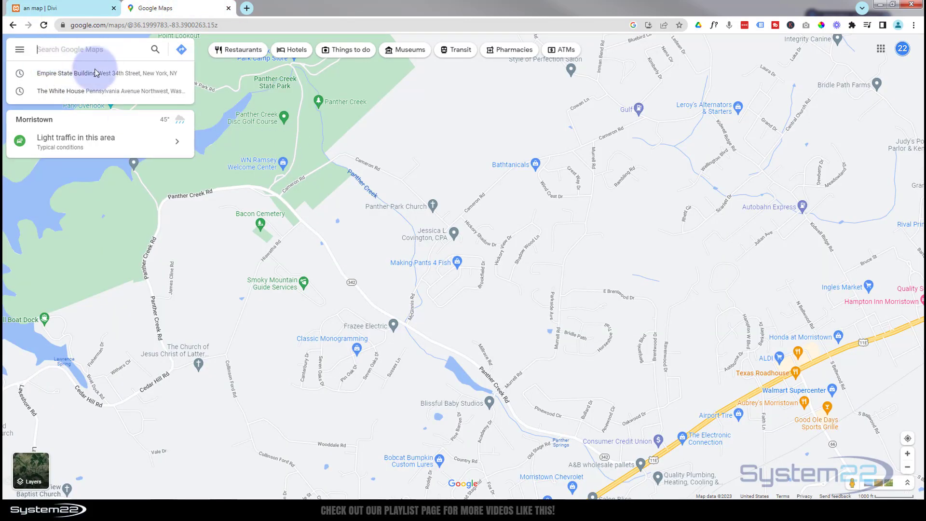
pyautogui.click(64, 74)
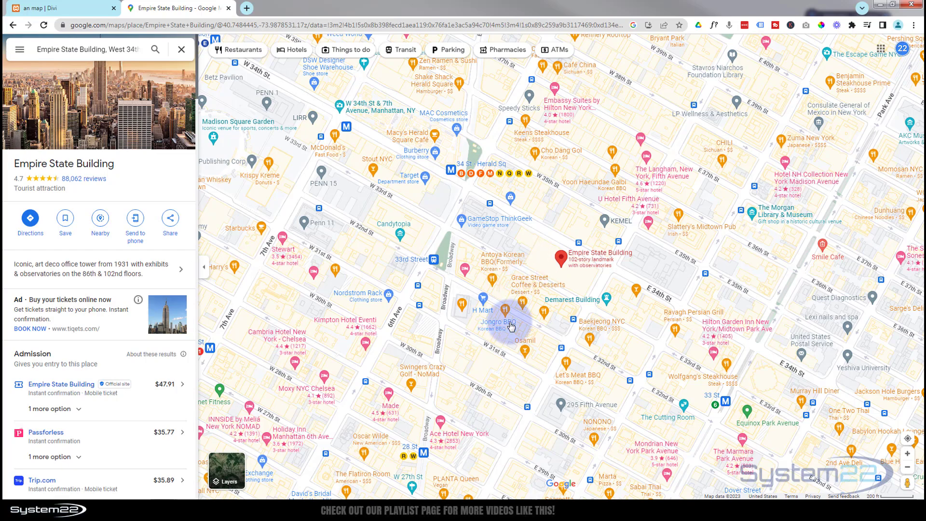
pyautogui.scroll(3, 509, 322)
pyautogui.scroll(-5, 511, 326)
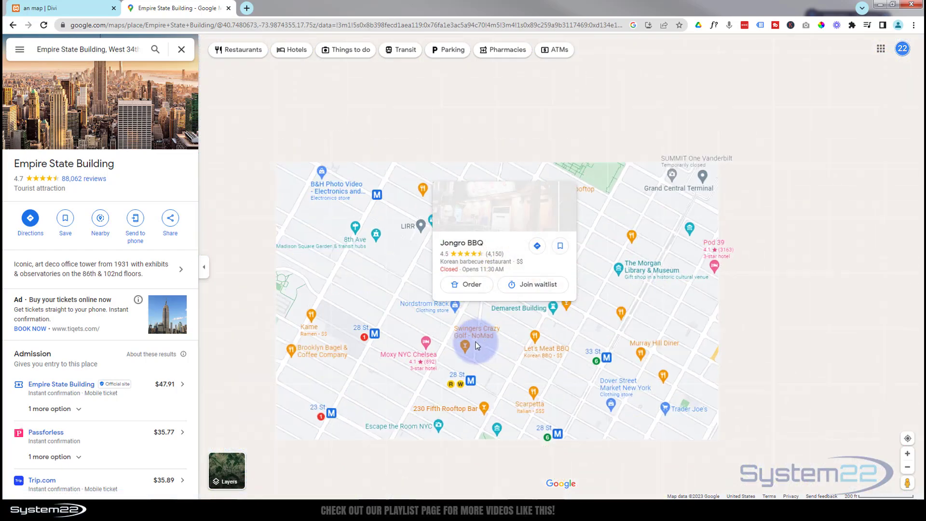
pyautogui.scroll(-1, 475, 342)
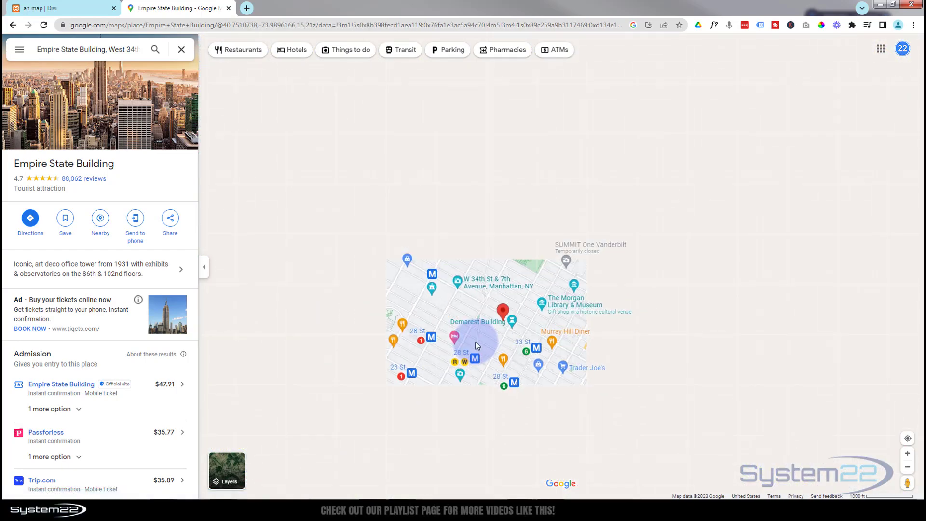
pyautogui.scroll(-1, 497, 236)
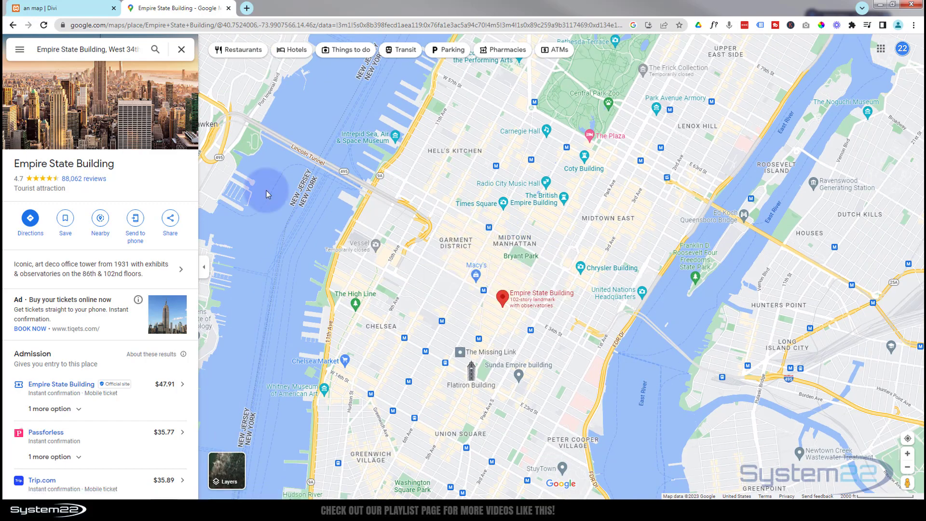
pyautogui.moveTo(455, 197); pyautogui.dragTo(529, 167)
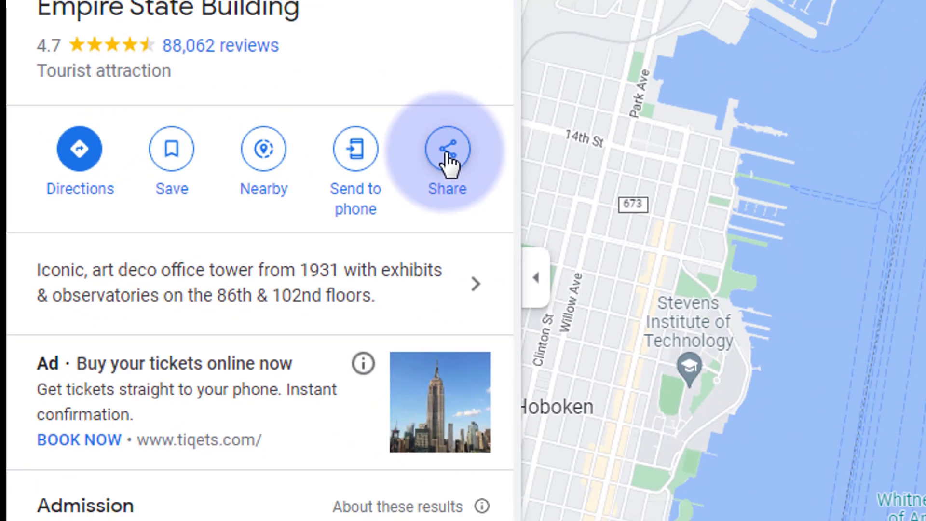
# Copy the map's iframe HTML from the Share dialog's Embed a map option.
pyautogui.click(725, 89)
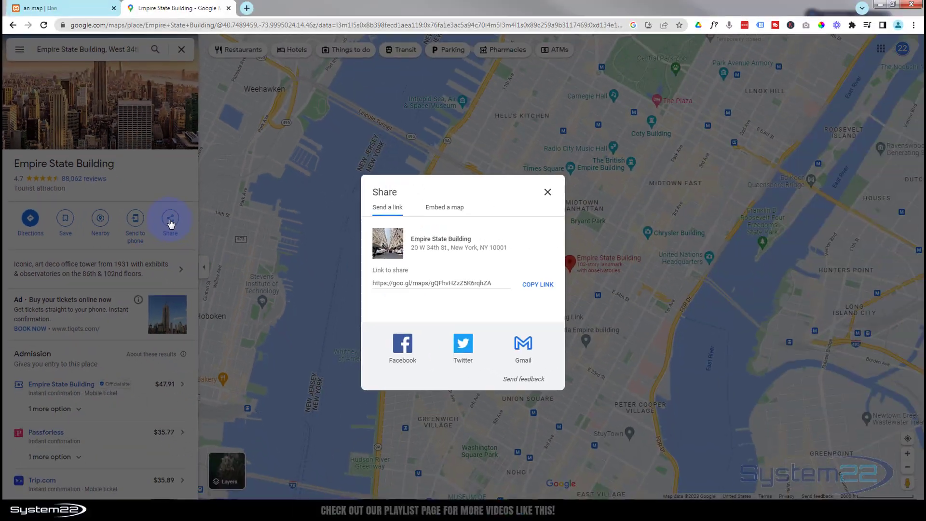
pyautogui.click(443, 208)
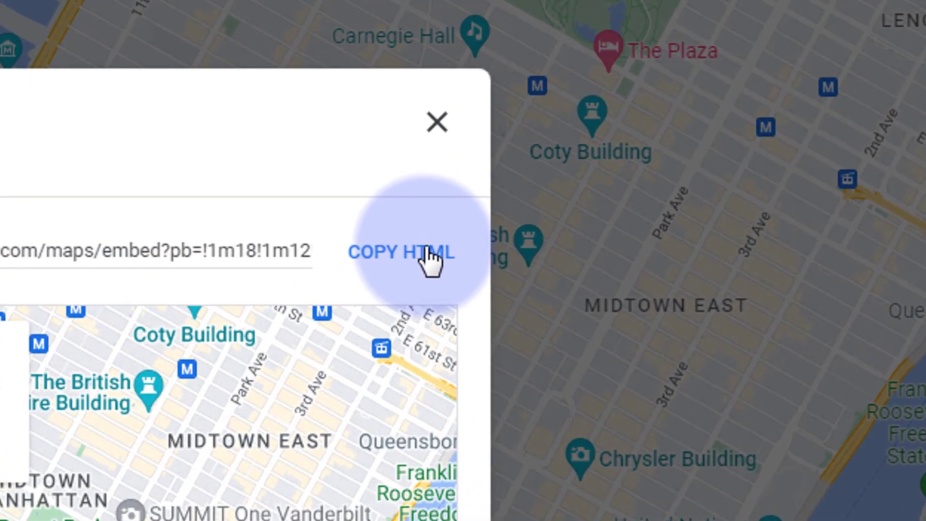
pyautogui.click(674, 127)
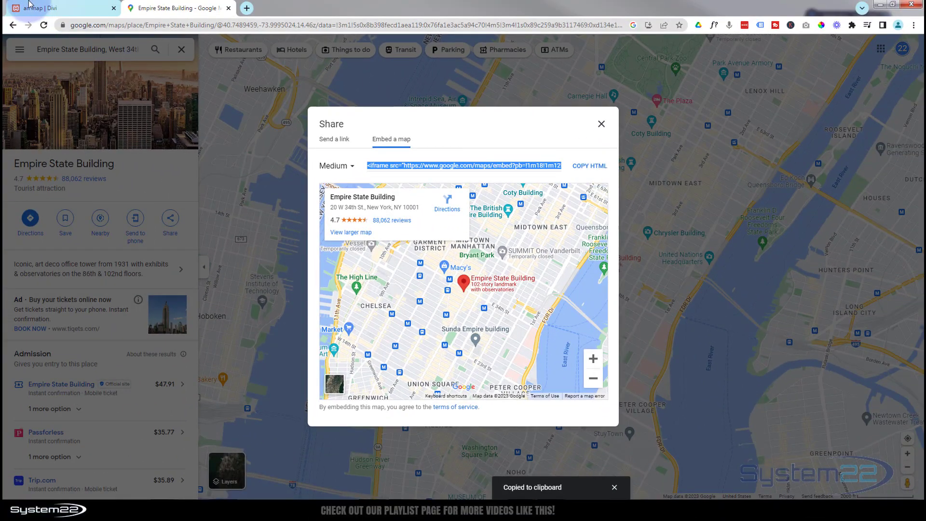
# Paste the Google Maps embed code into the Divi Code module.
pyautogui.click(54, 8)
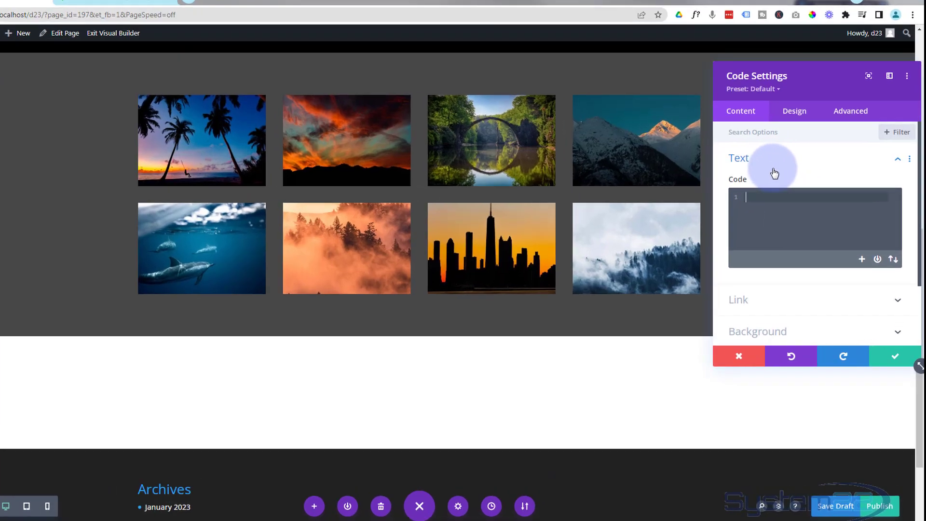
pyautogui.hotkey('ctrl', 'v')
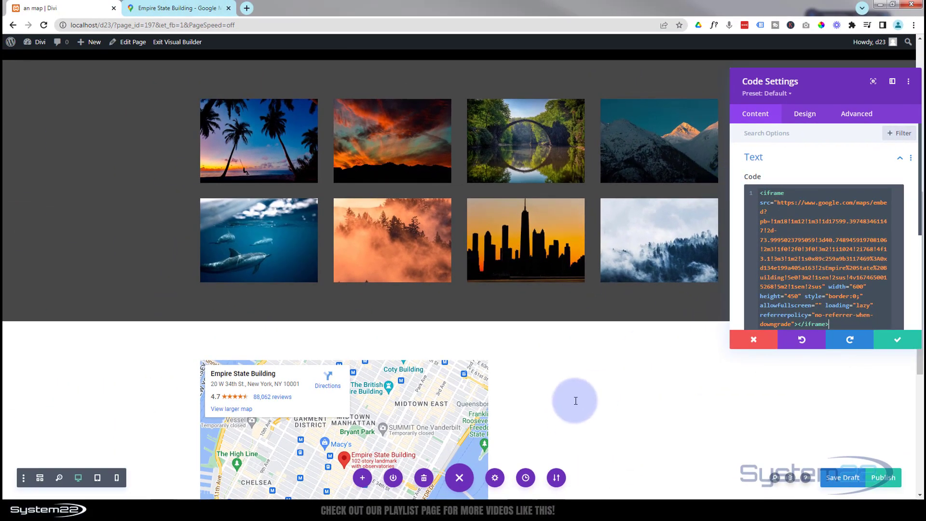
pyautogui.scroll(-4, 576, 401)
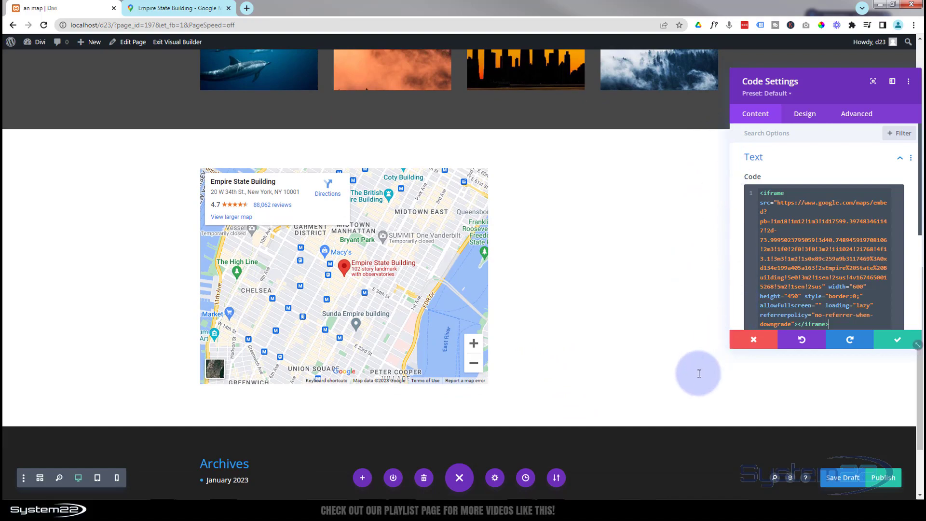
pyautogui.moveTo(842, 82); pyautogui.dragTo(608, 101)
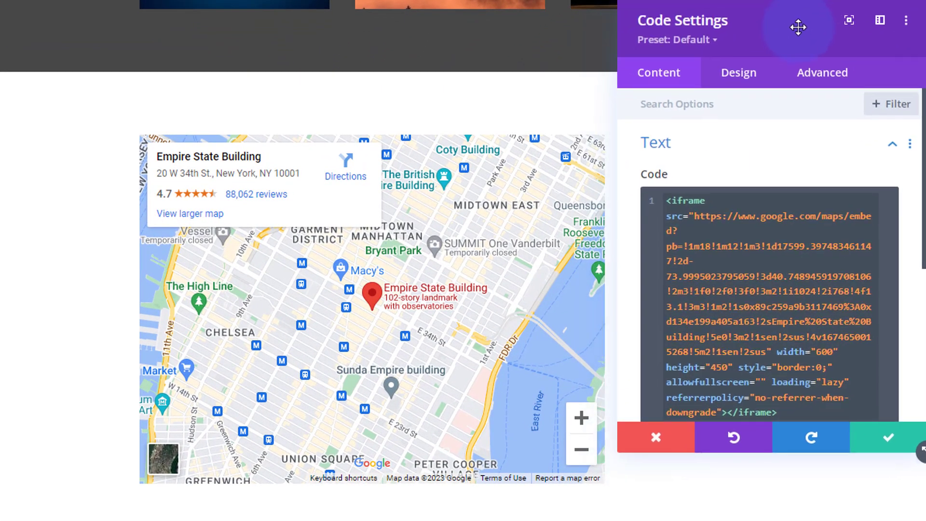
pyautogui.scroll(-3, 801, 229)
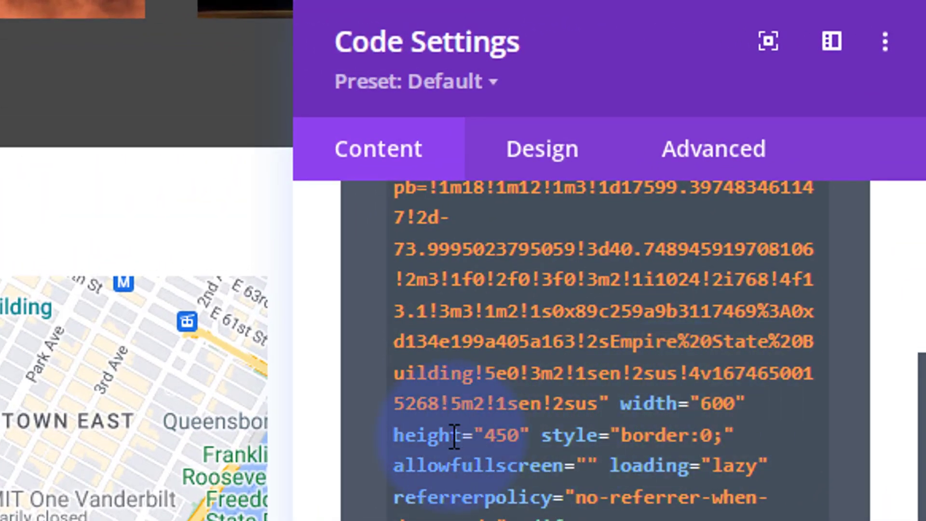
# Change the iframe width from 600 to 100% and height from 450 to 500, then save.
pyautogui.tripleClick(705, 404)
pyautogui.moveTo(703, 403); pyautogui.dragTo(728, 403)
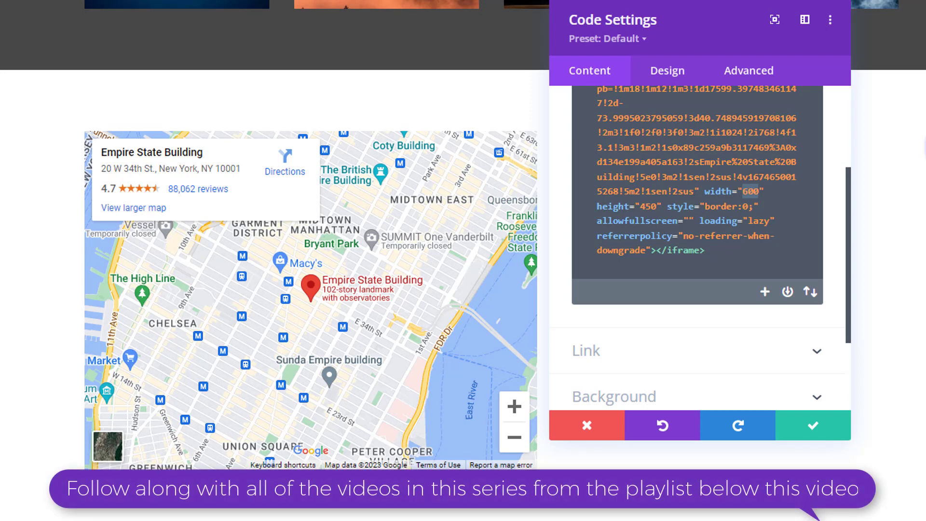
pyautogui.click(765, 183)
pyautogui.moveTo(746, 193); pyautogui.dragTo(759, 193)
pyautogui.write('100')
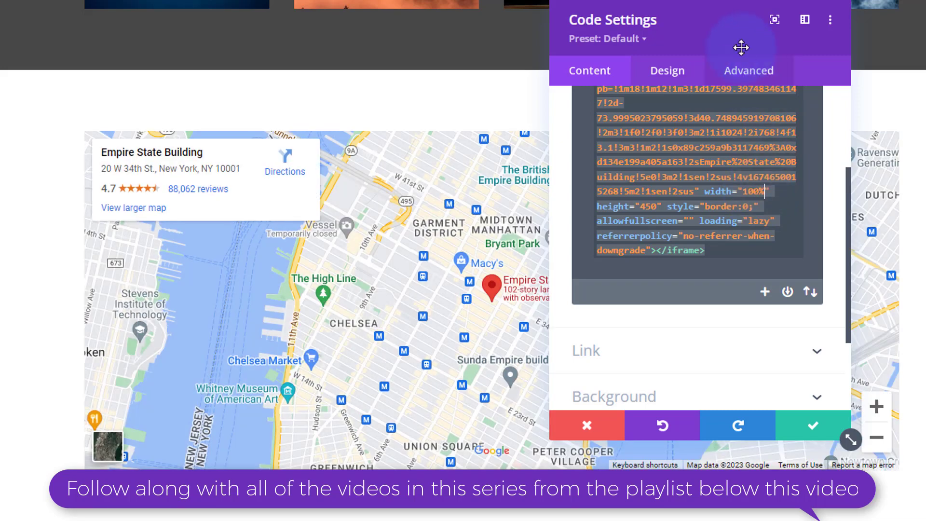
pyautogui.moveTo(715, 24); pyautogui.dragTo(723, 93)
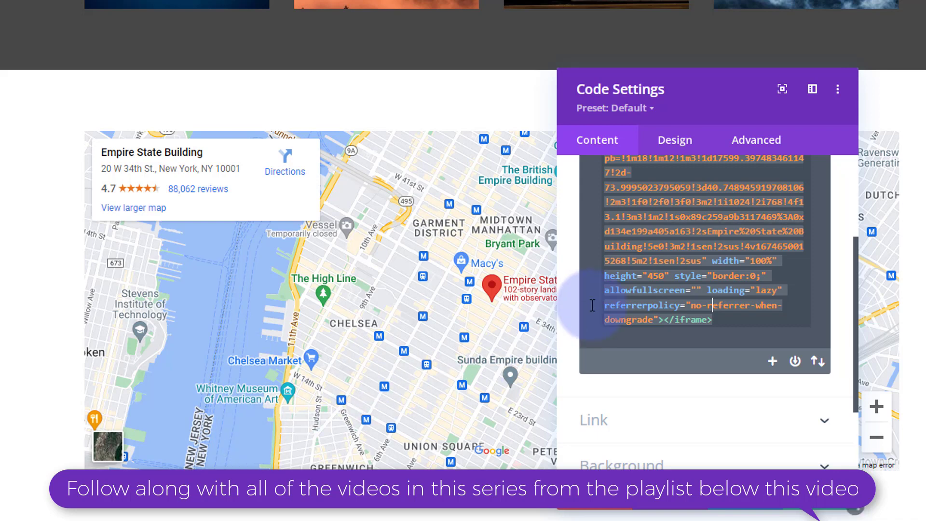
pyautogui.moveTo(604, 276); pyautogui.dragTo(635, 275)
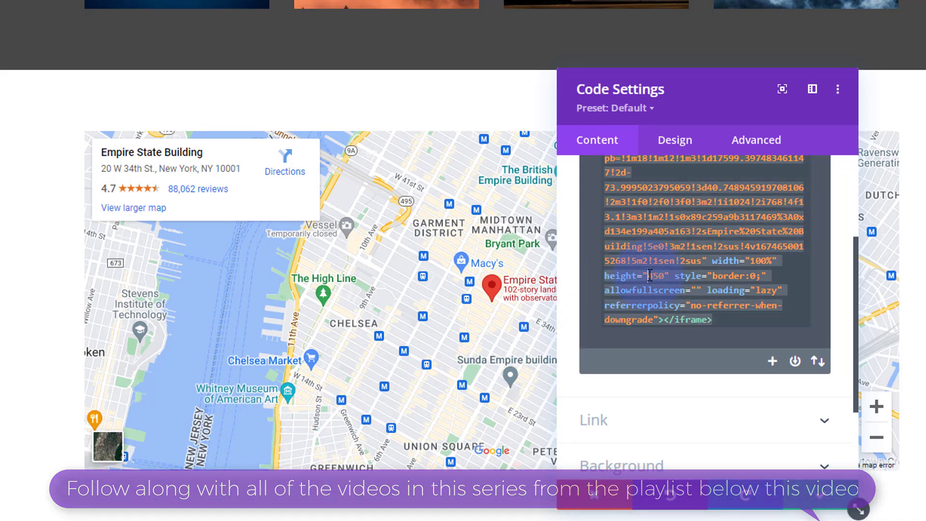
pyautogui.moveTo(647, 276); pyautogui.dragTo(666, 276)
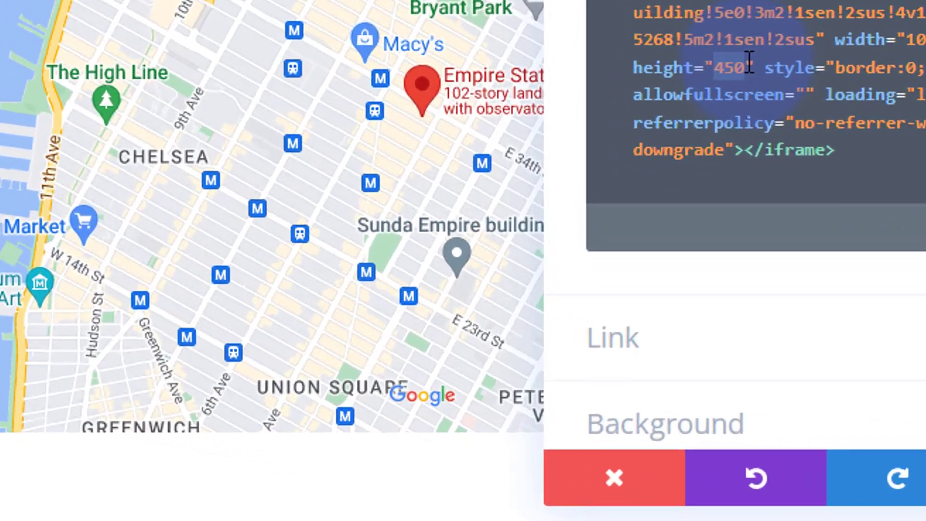
pyautogui.write('500')
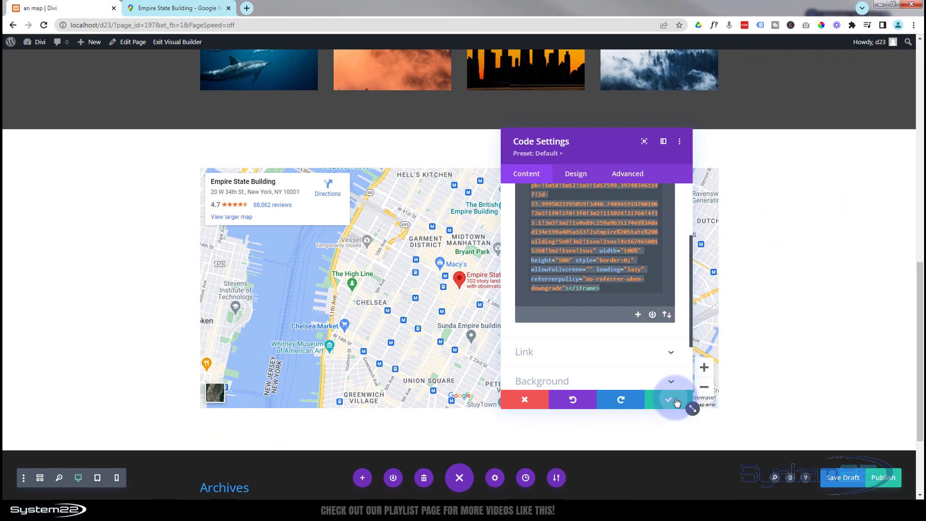
pyautogui.click(676, 402)
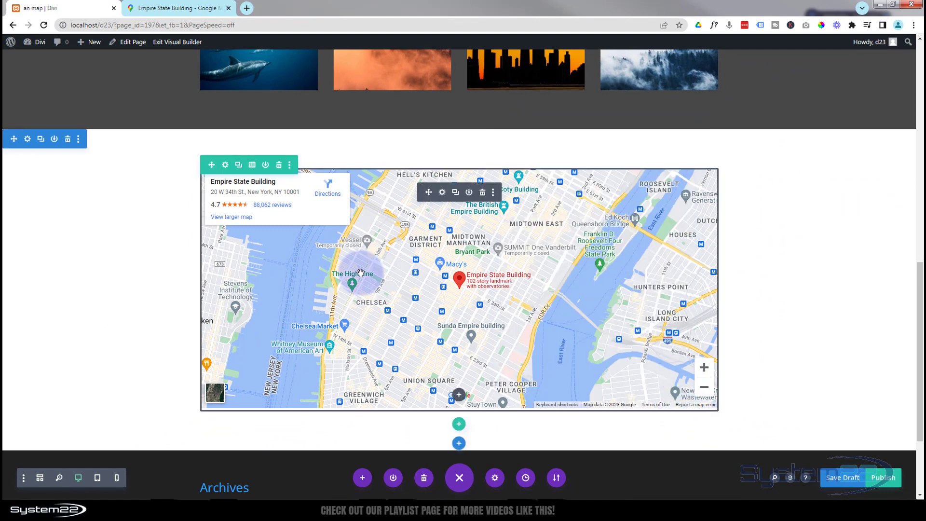
# Set the map row's Width and Max Width to 100% and Height to 500px.
pyautogui.click(225, 166)
pyautogui.click(574, 177)
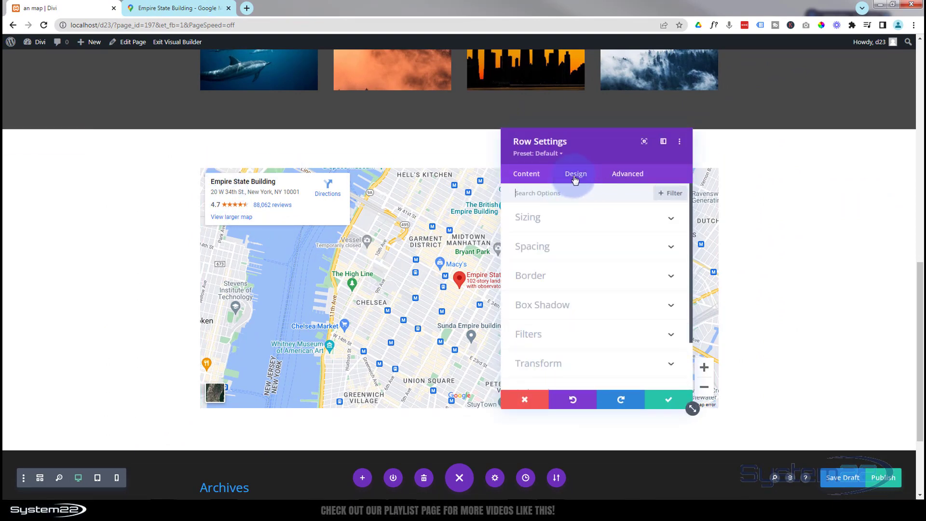
pyautogui.click(588, 220)
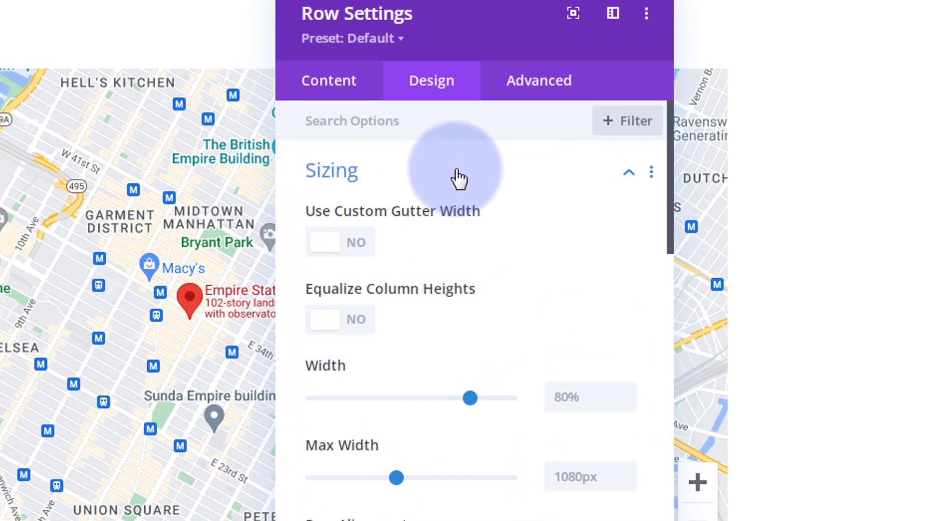
pyautogui.scroll(-5, 476, 230)
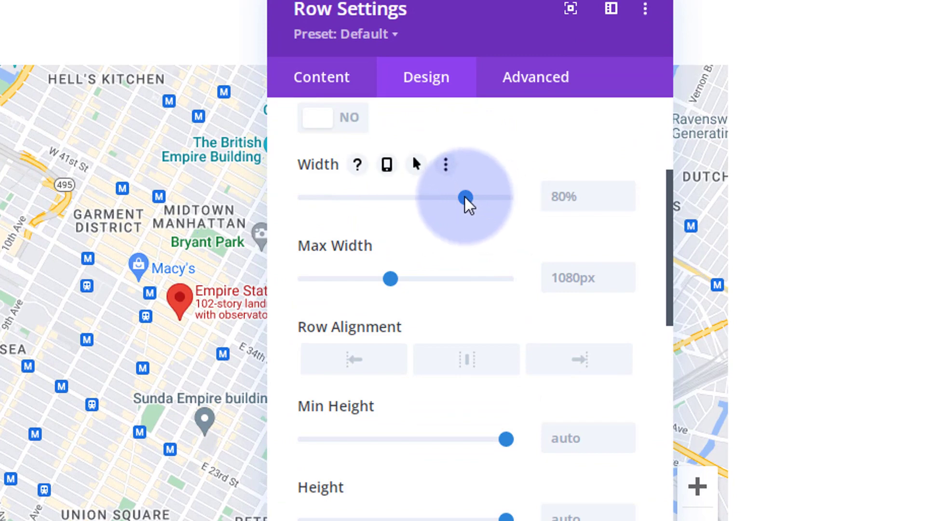
pyautogui.moveTo(501, 195); pyautogui.dragTo(549, 199)
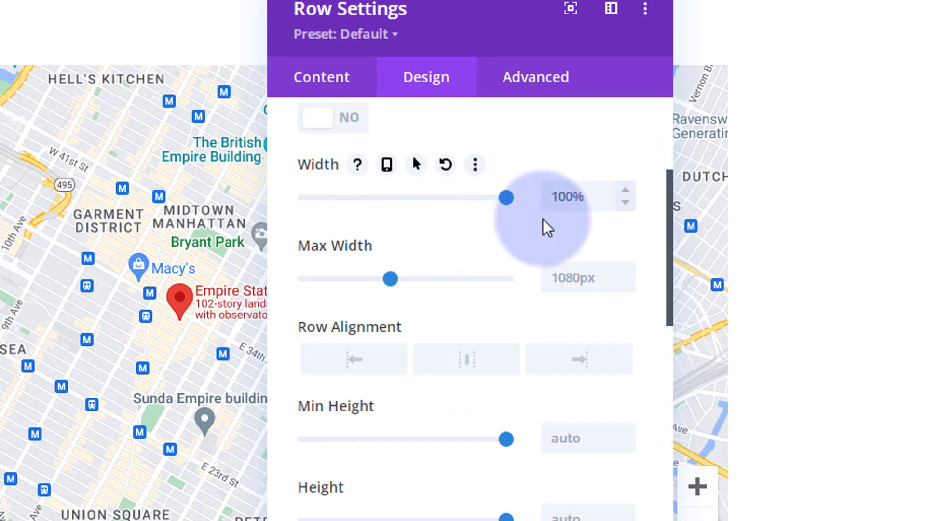
pyautogui.click(545, 196)
pyautogui.doubleClick(543, 201)
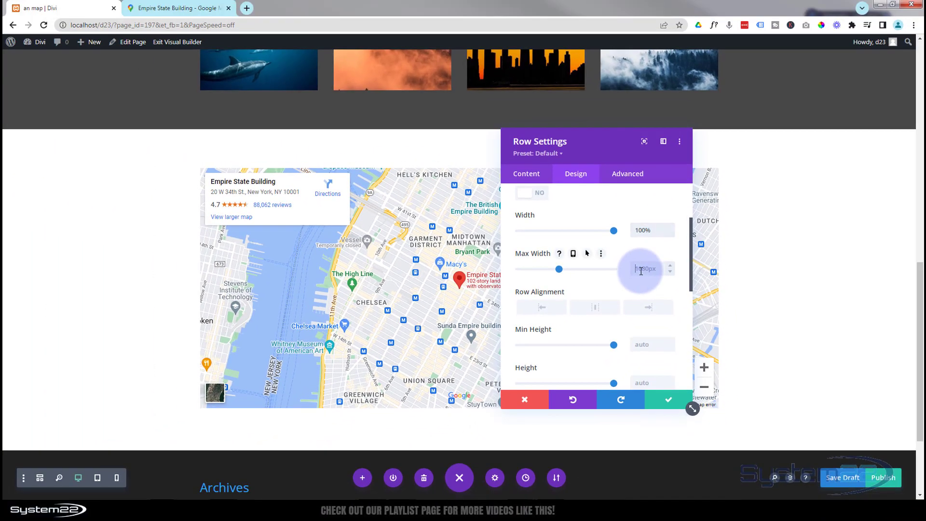
pyautogui.click(574, 252)
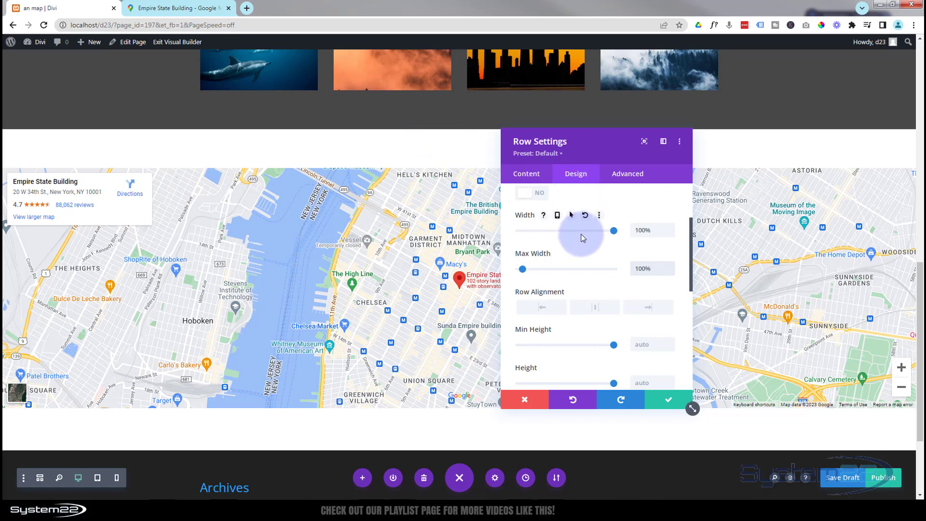
pyautogui.scroll(-1, 585, 238)
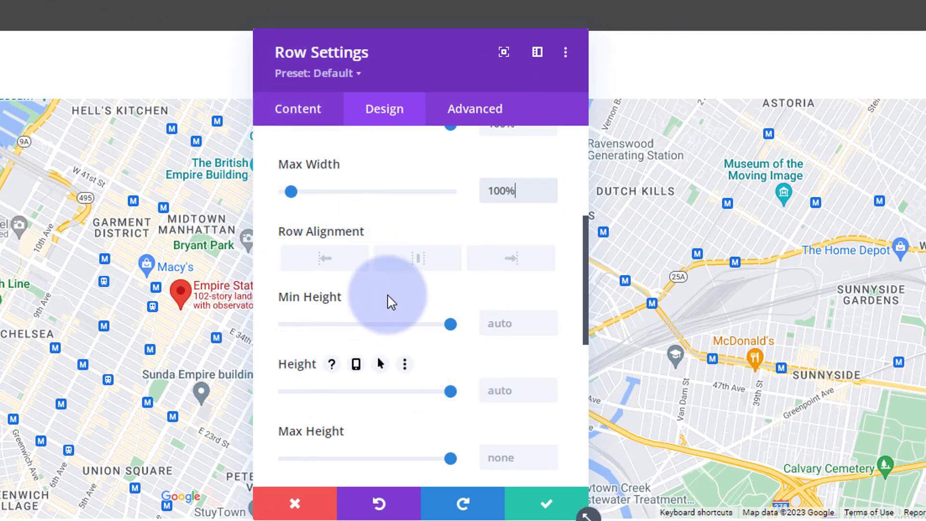
pyautogui.click(493, 394)
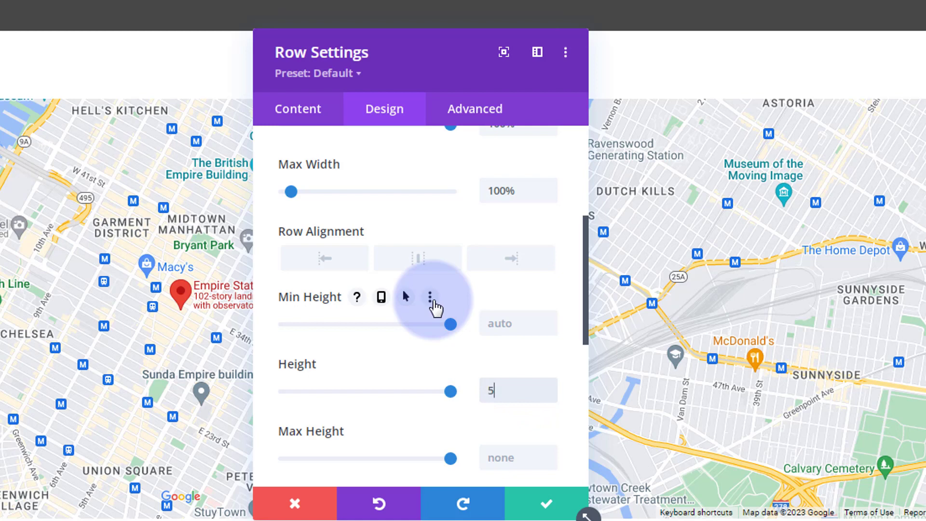
pyautogui.write('500px')
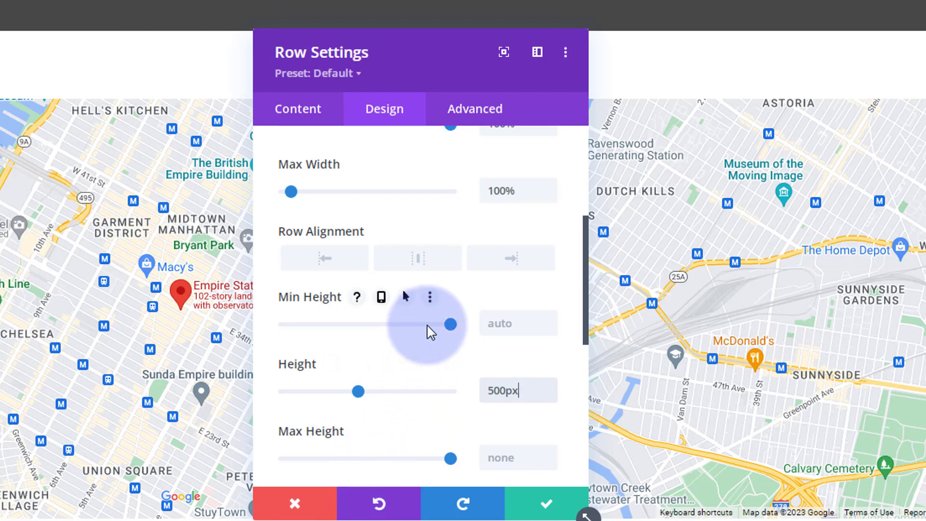
# Set the row's top padding to 0 and save the row settings.
pyautogui.scroll(-3, 426, 331)
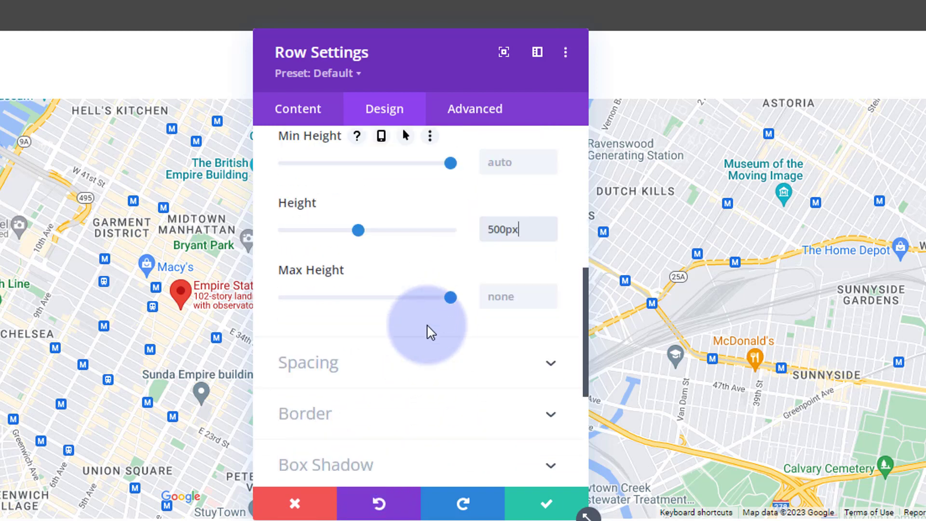
pyautogui.click(375, 368)
pyautogui.scroll(-5, 376, 366)
pyautogui.scroll(5, 401, 362)
pyautogui.click(514, 243)
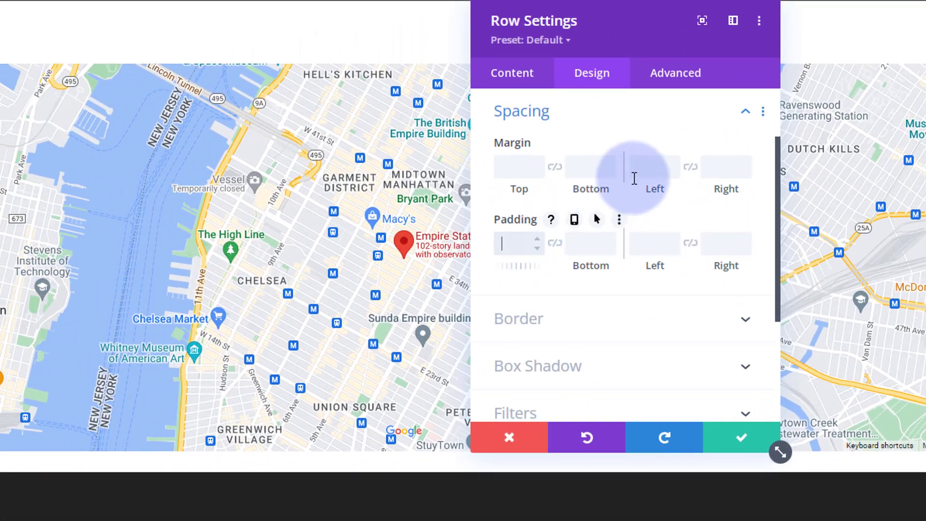
pyautogui.write('0')
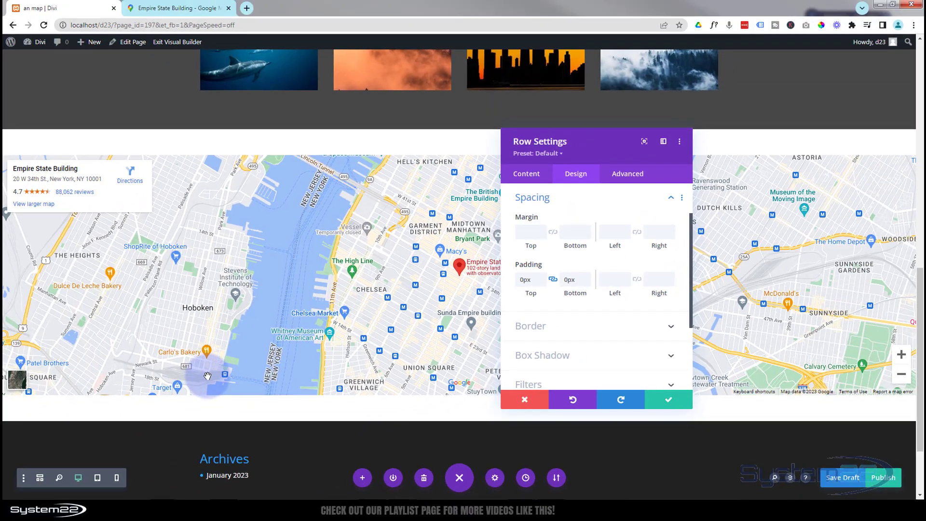
pyautogui.click(666, 401)
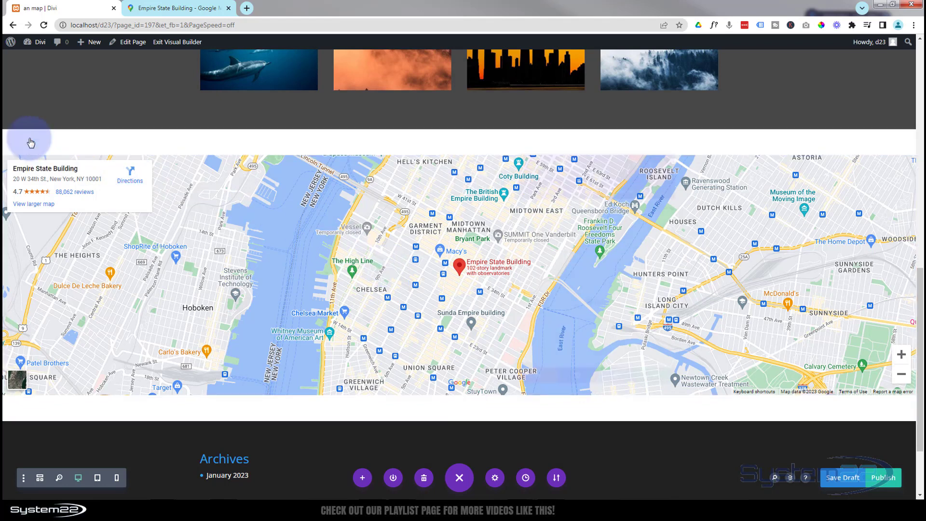
# Set the map section's top and bottom padding to 0px and save.
pyautogui.click(27, 139)
pyautogui.click(575, 175)
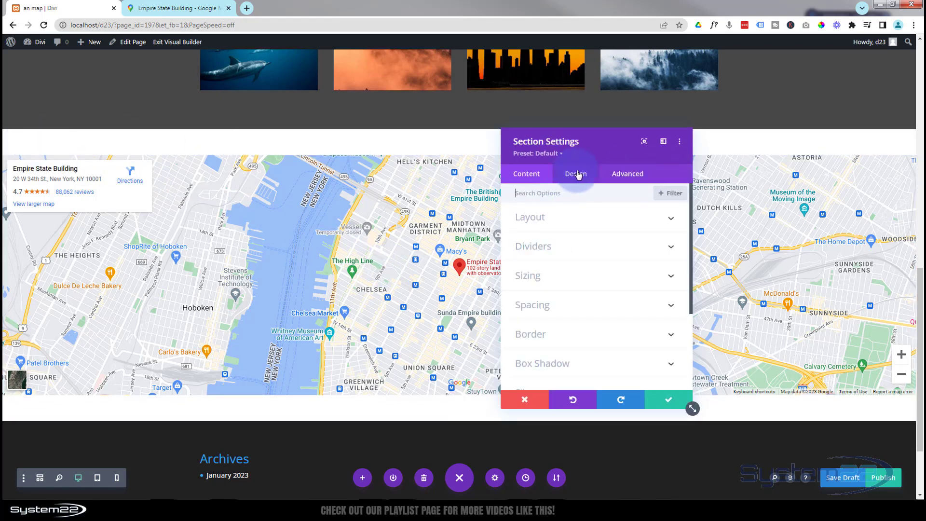
pyautogui.click(589, 300)
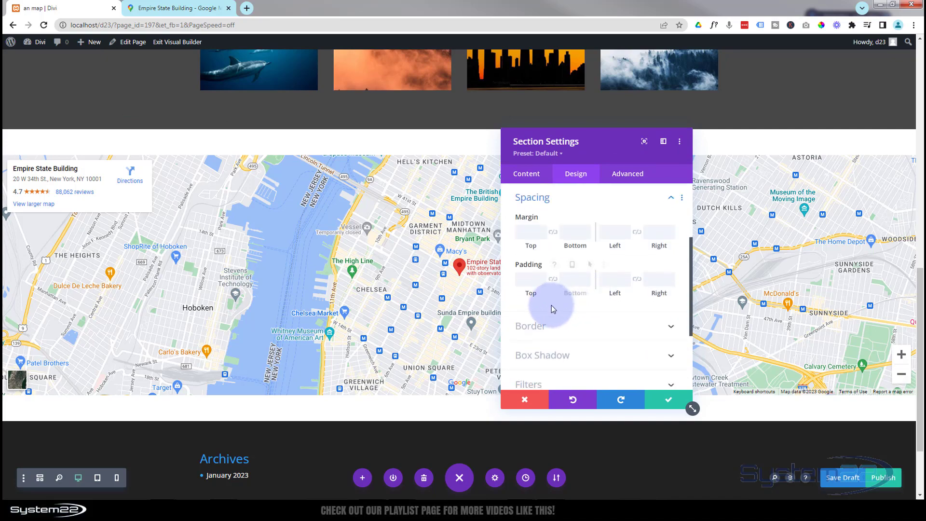
pyautogui.click(527, 282)
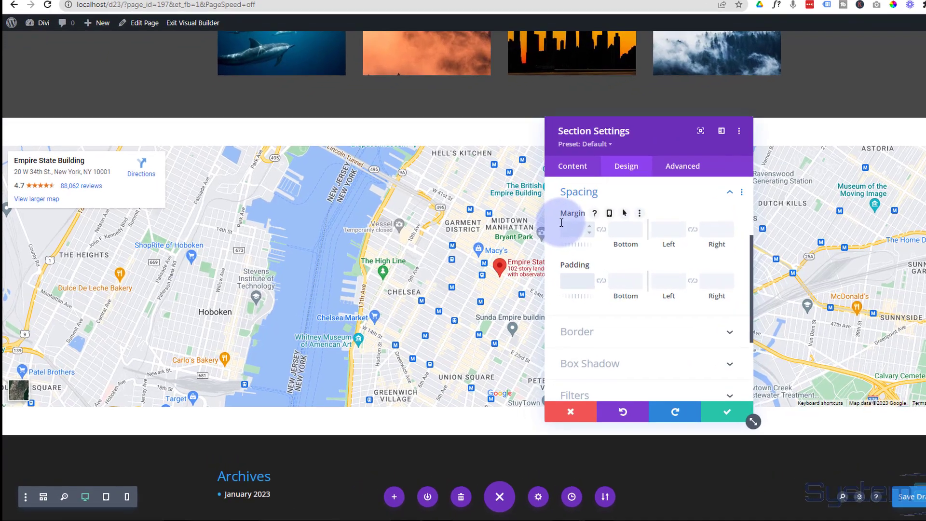
pyautogui.write('0px')
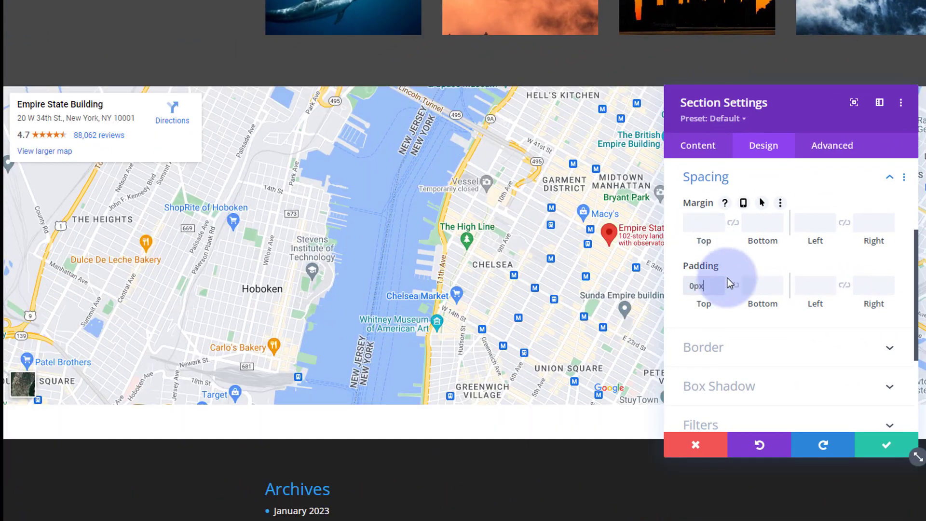
pyautogui.click(733, 284)
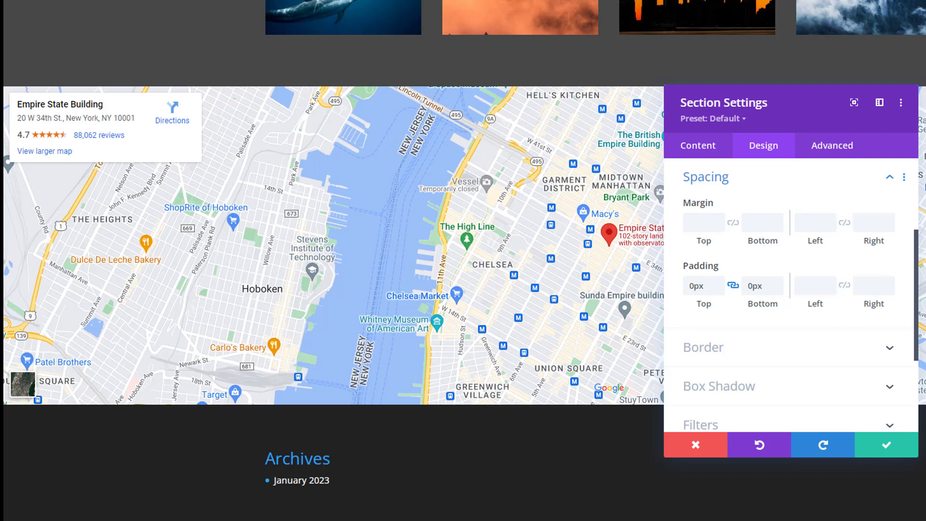
pyautogui.click(881, 453)
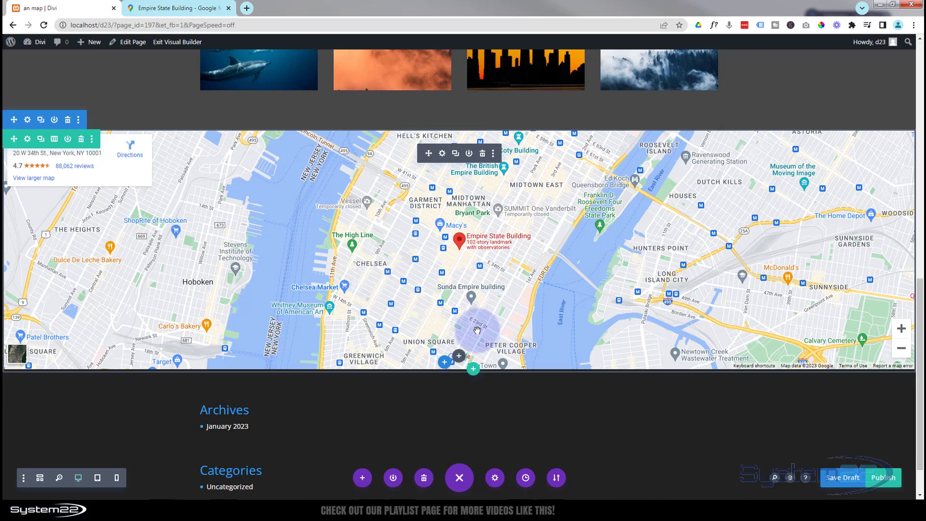
# Add a new Code module below the map.
pyautogui.click(459, 357)
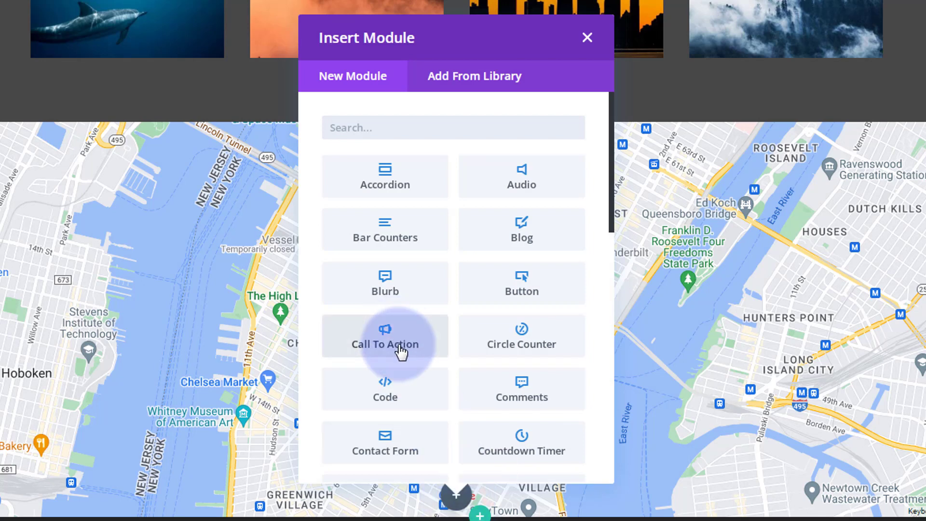
pyautogui.click(398, 393)
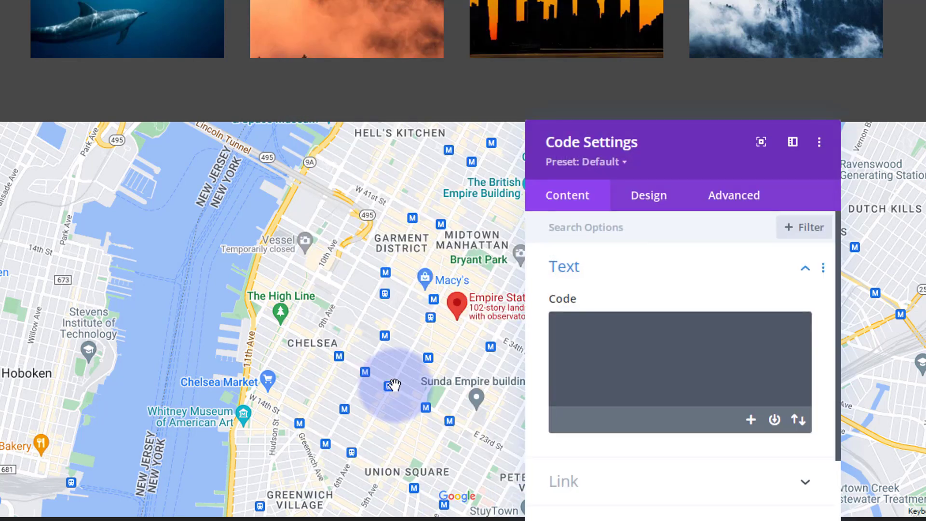
pyautogui.moveTo(692, 136); pyautogui.dragTo(703, 89)
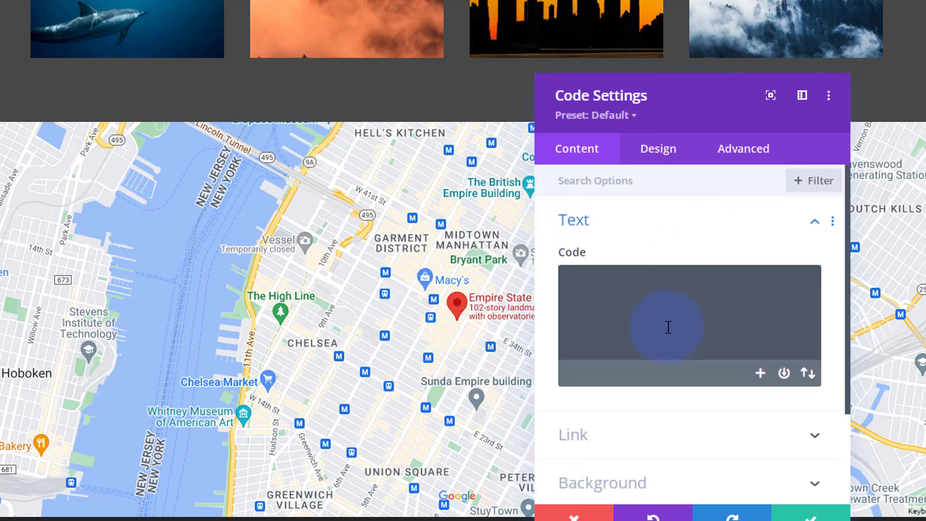
# Type an empty <style></style> block with a blank line 2 between the tags.
pyautogui.click(609, 309)
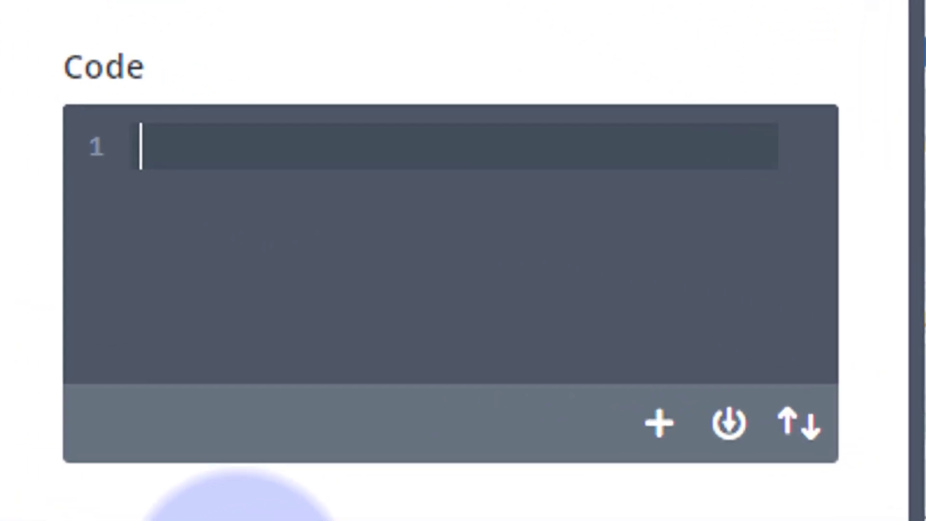
pyautogui.write('<style')
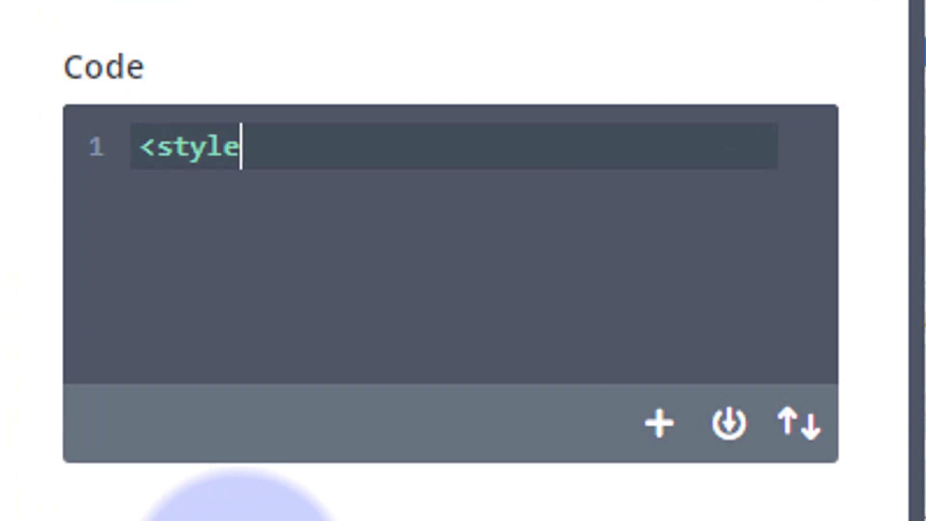
pyautogui.write('>')
pyautogui.press('Return')
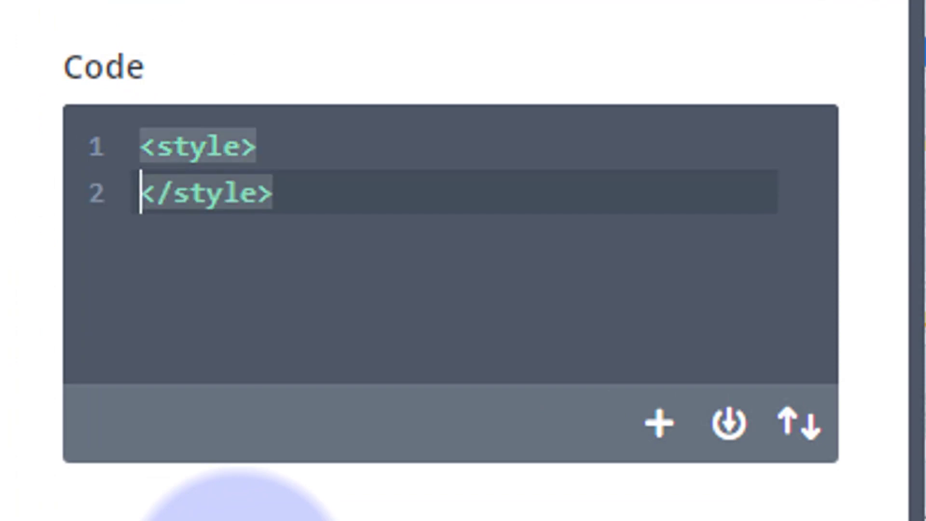
pyautogui.press('Return')
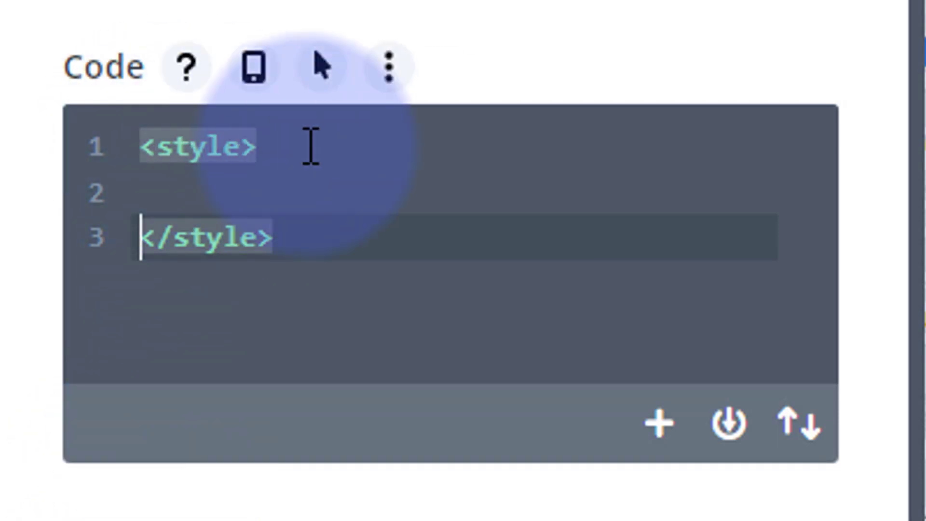
pyautogui.click(308, 146)
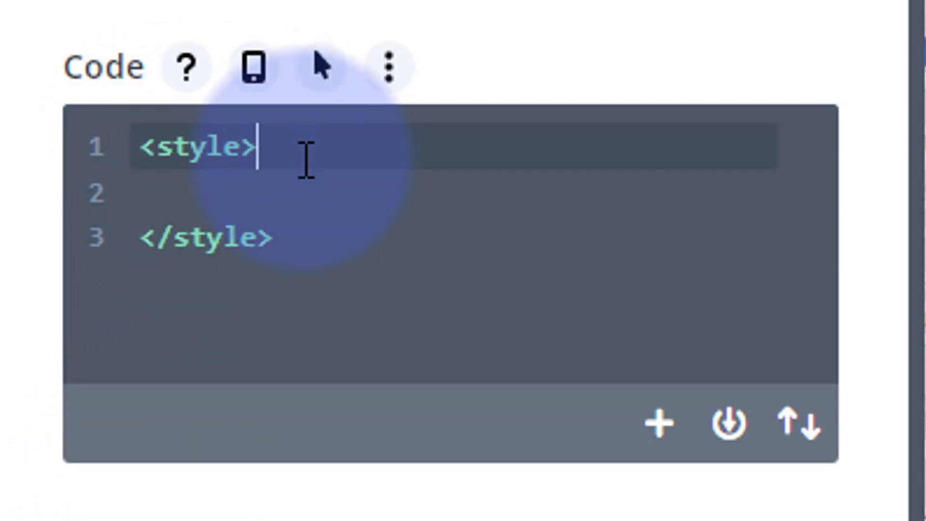
pyautogui.click(157, 200)
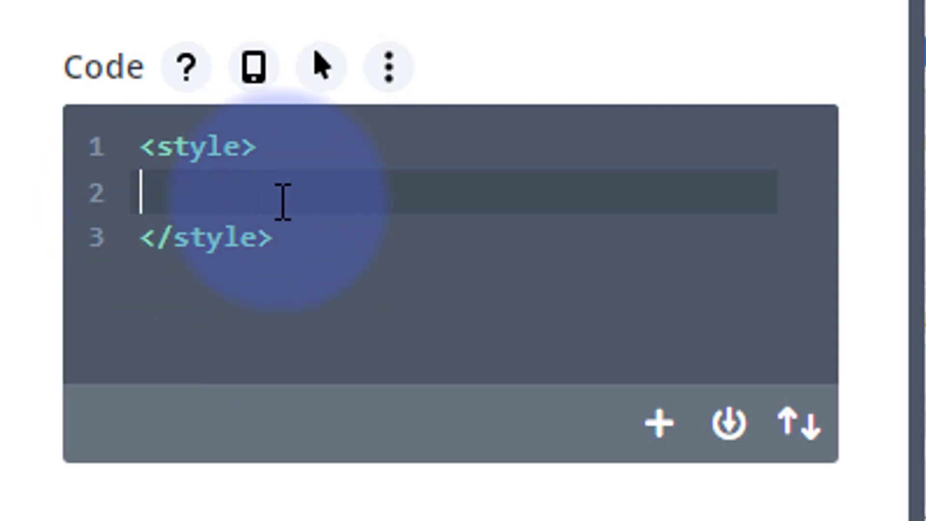
pyautogui.moveTo(144, 137); pyautogui.dragTo(289, 131)
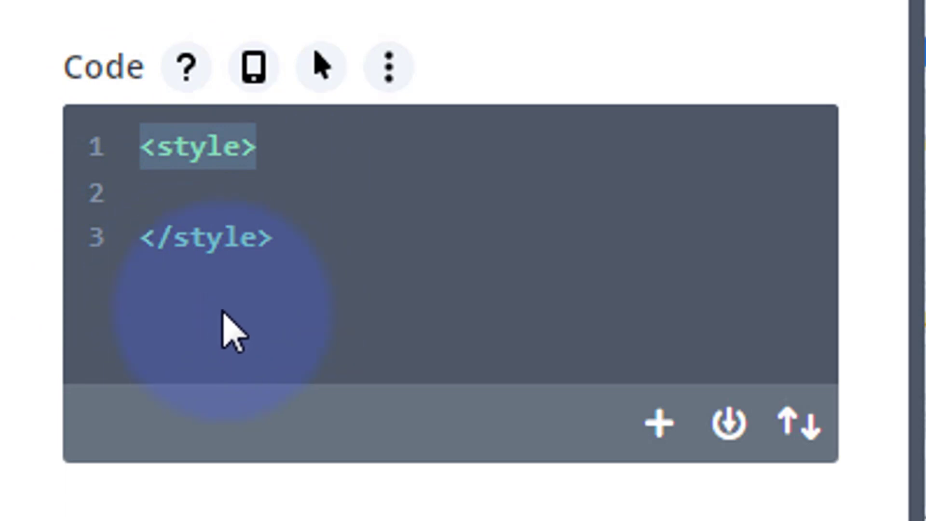
pyautogui.moveTo(139, 239); pyautogui.dragTo(321, 236)
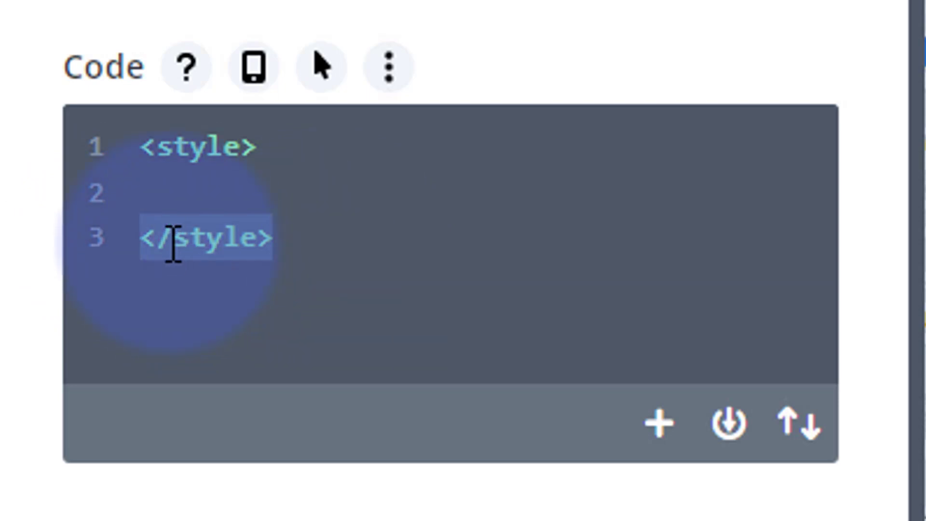
pyautogui.click(162, 186)
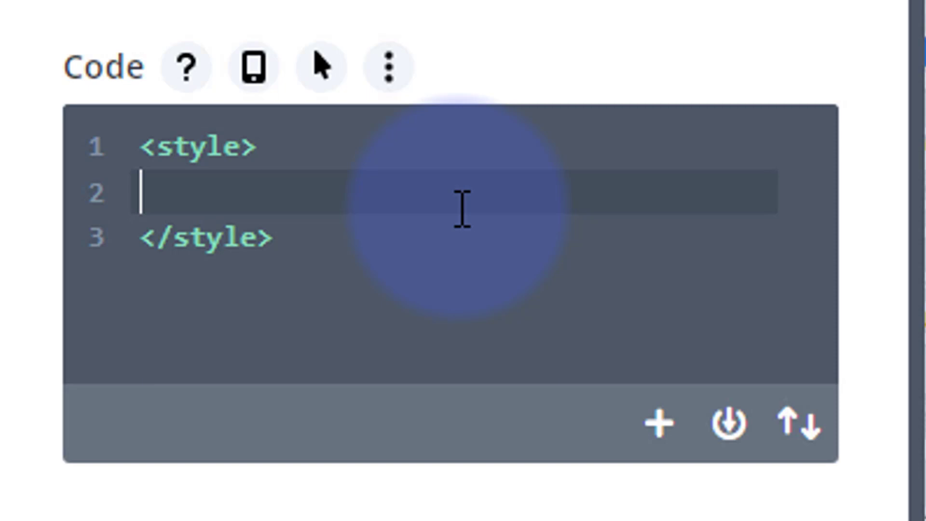
# Open a .mapzm { rule and add animation-name:mapzoom; inside it.
pyautogui.write('.mapzm')
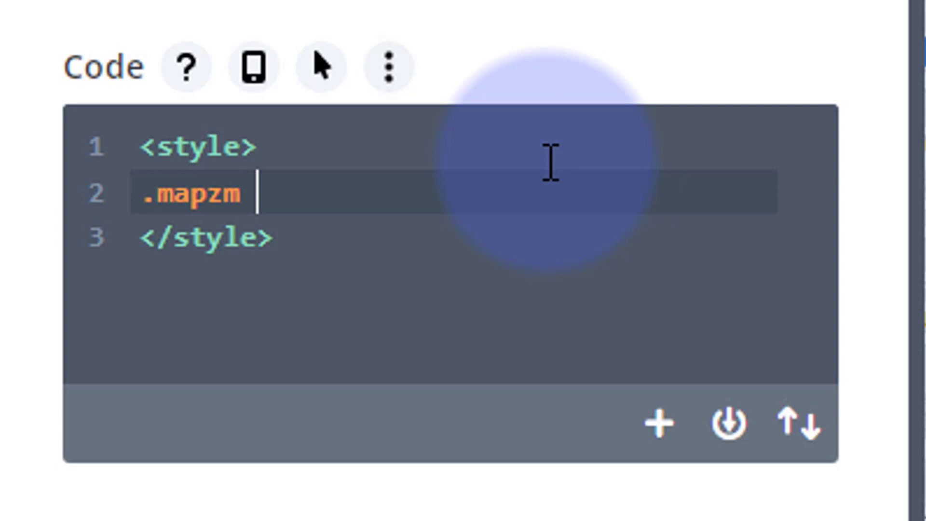
pyautogui.write(' {')
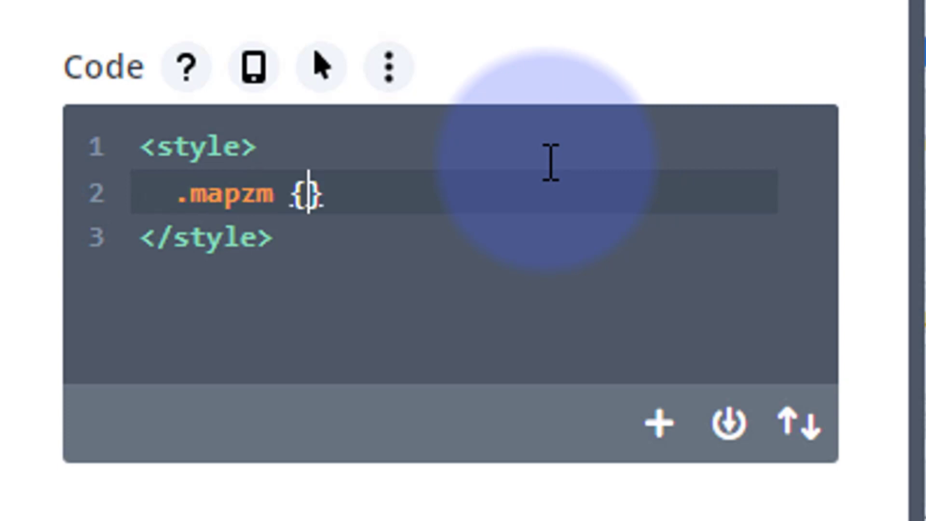
pyautogui.press('Return')
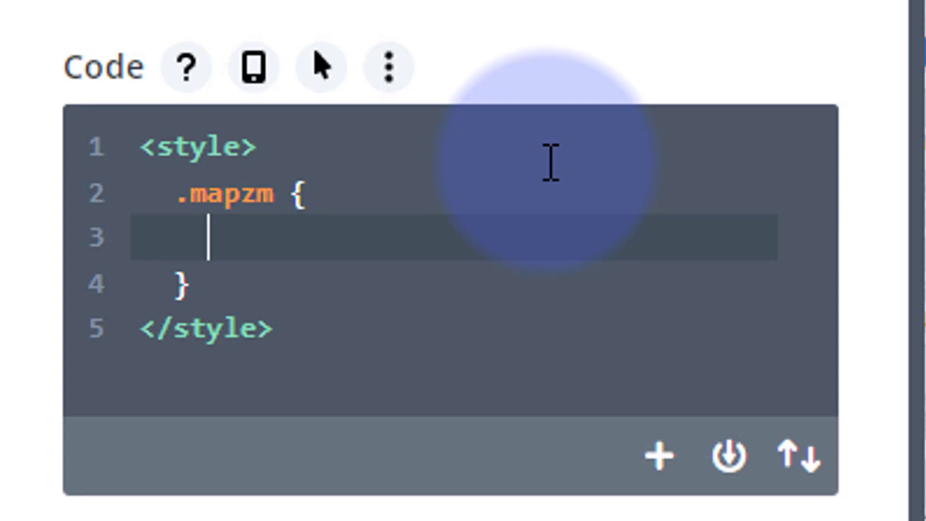
pyautogui.write('animatio')
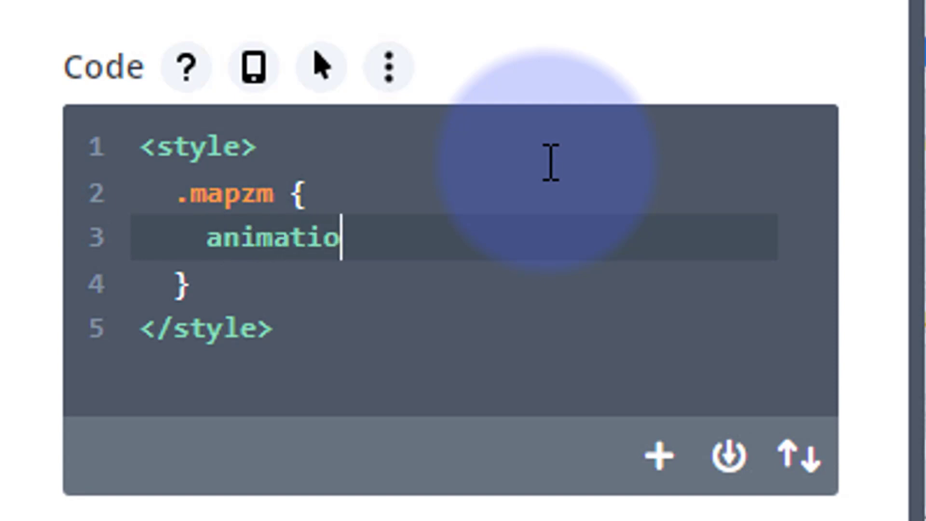
pyautogui.write('n-name:')
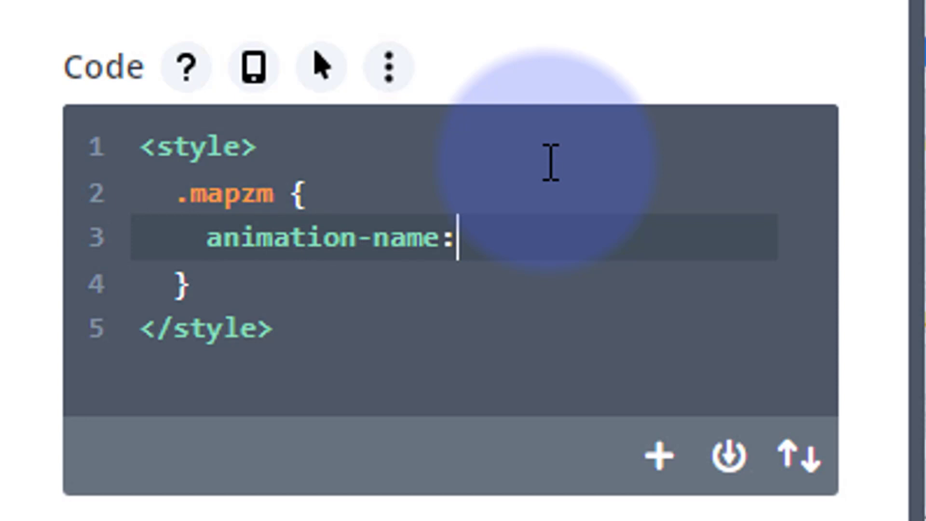
pyautogui.write('map')
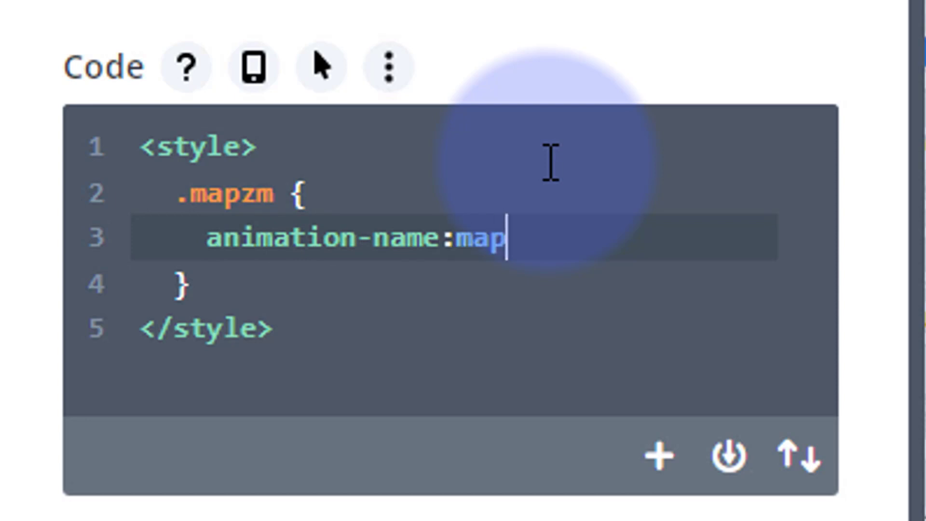
pyautogui.write('zoom')
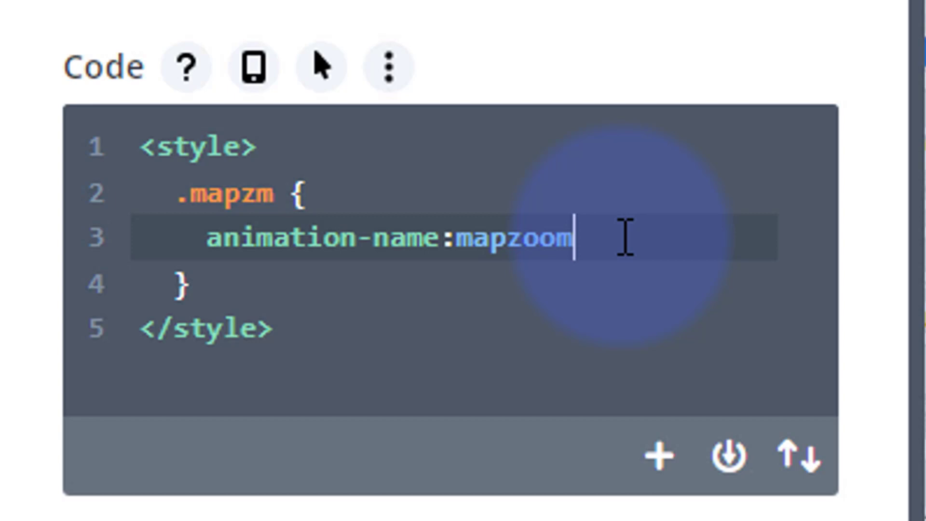
pyautogui.write(';')
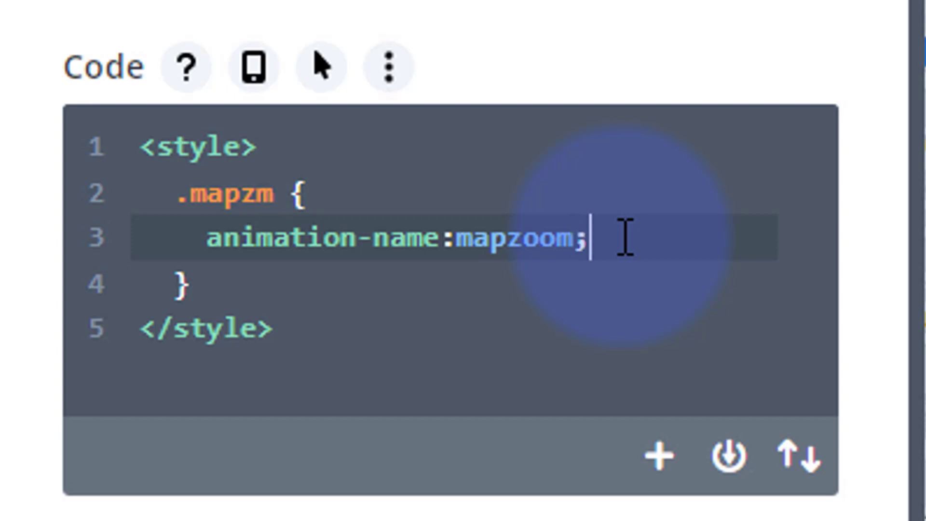
# Add animation-duration:30s; and animation-iteration-count: infinite; to the .mapzm rule.
pyautogui.press('Return')
pyautogui.write('animation')
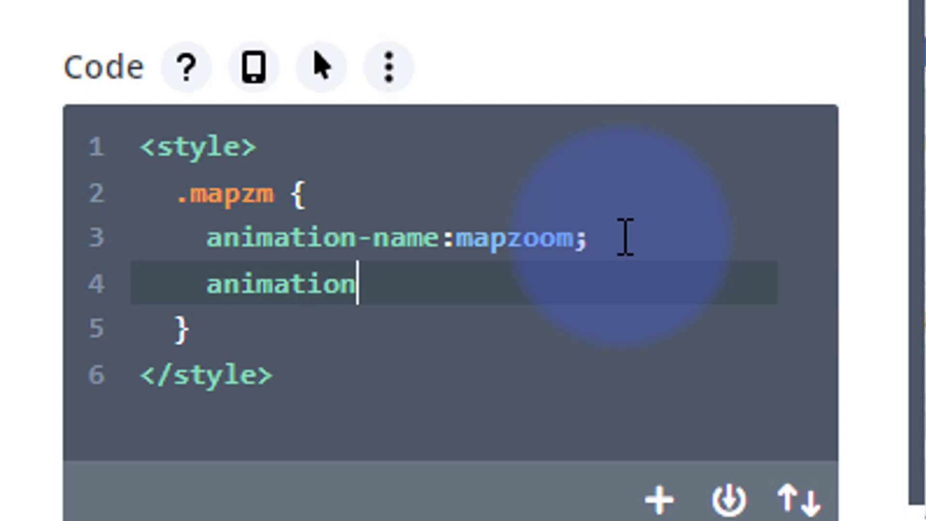
pyautogui.write('-duration:')
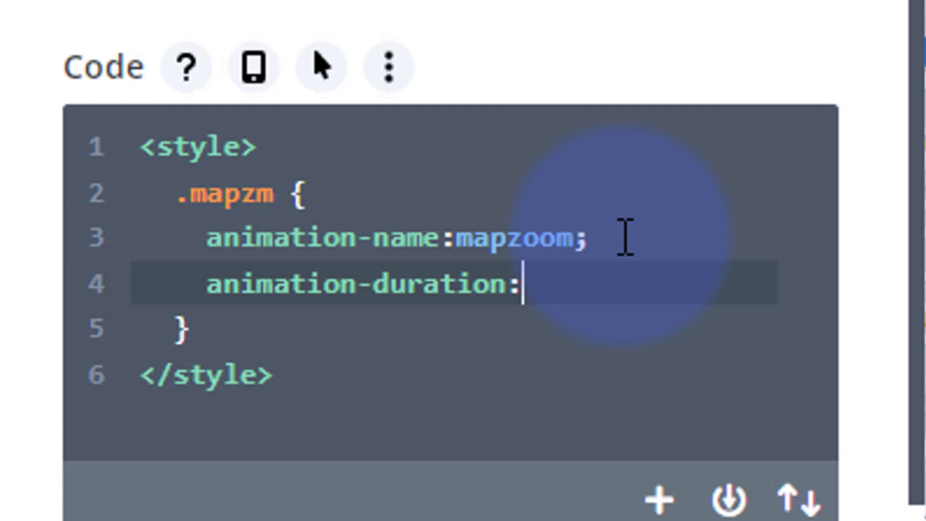
pyautogui.write('30')
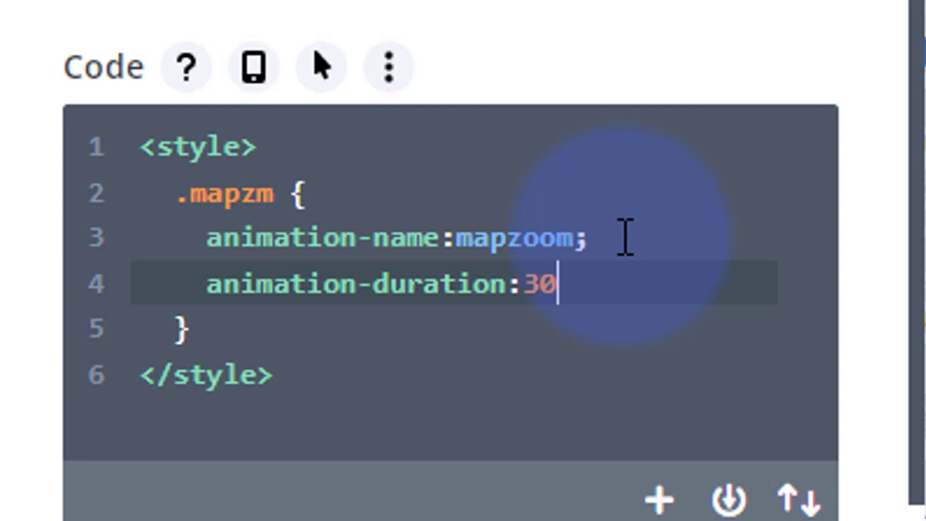
pyautogui.write('s;')
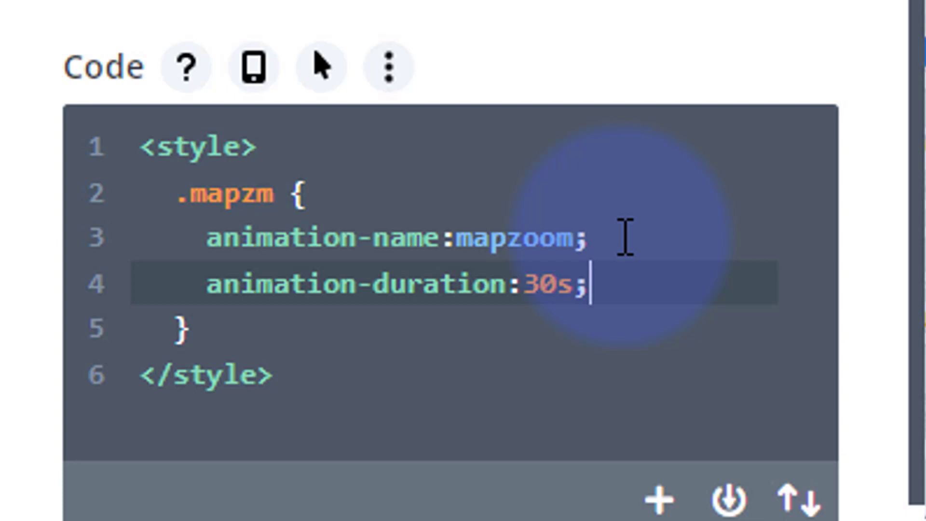
pyautogui.press('Return')
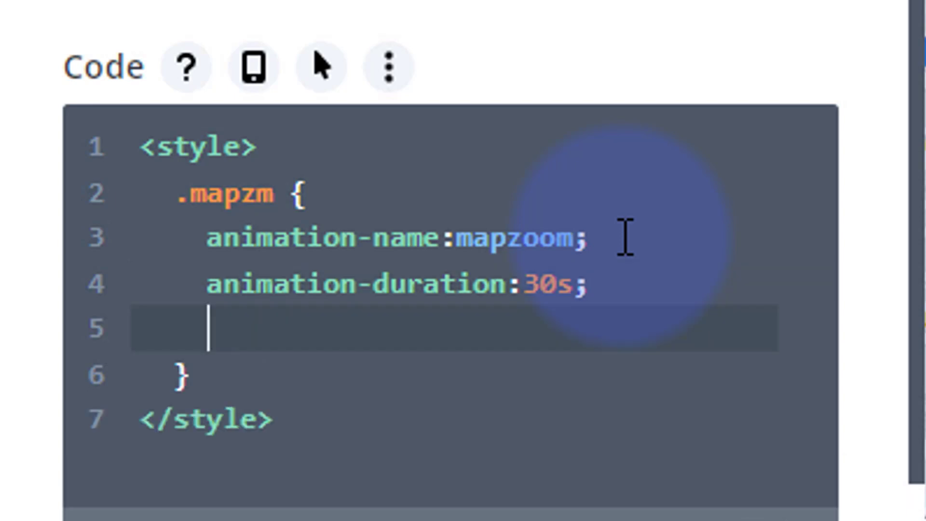
pyautogui.write('animation-ite')
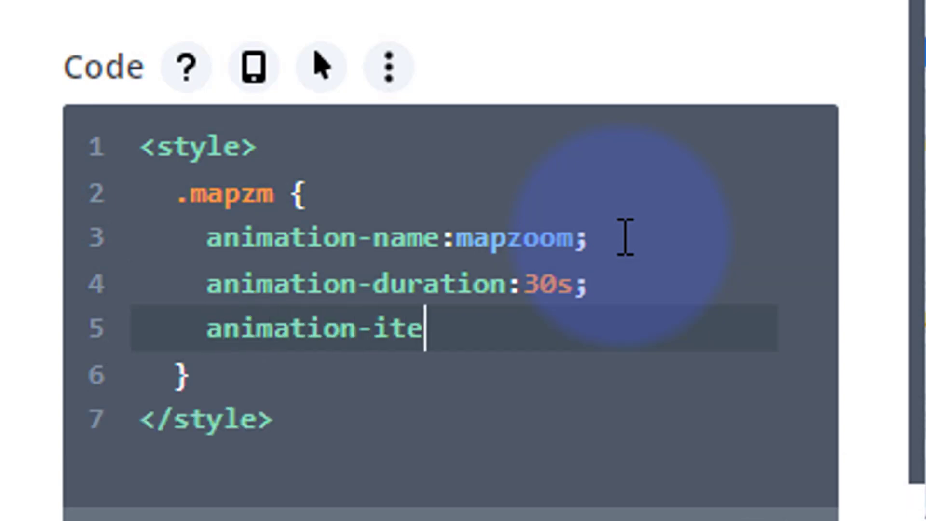
pyautogui.write('ration-count')
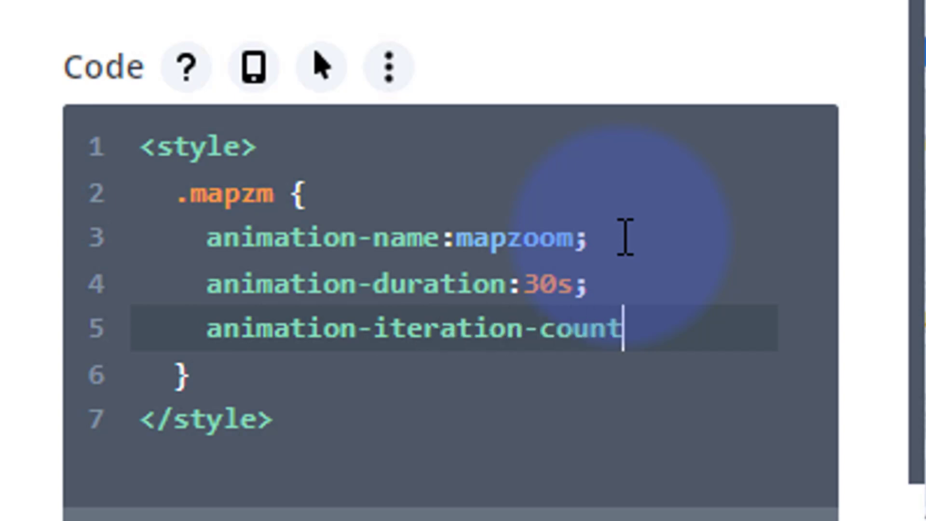
pyautogui.write(':')
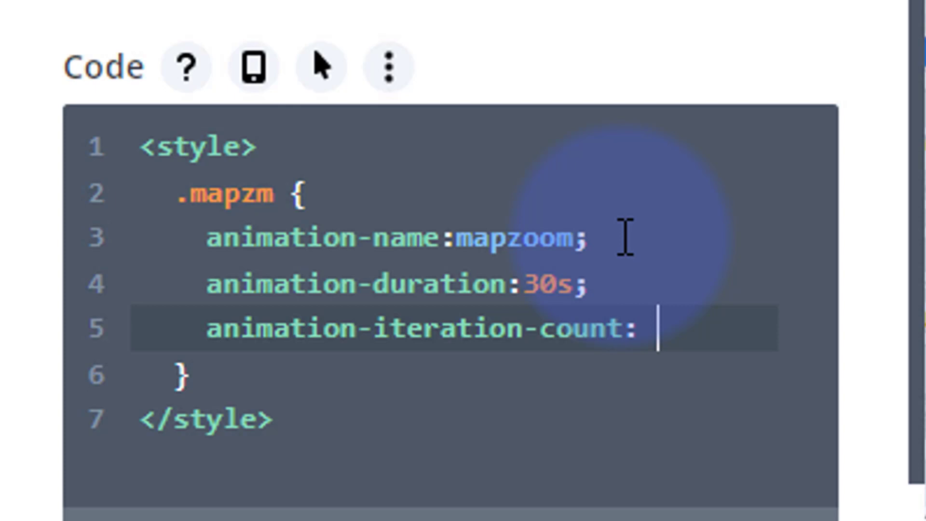
pyautogui.write(' infinite;')
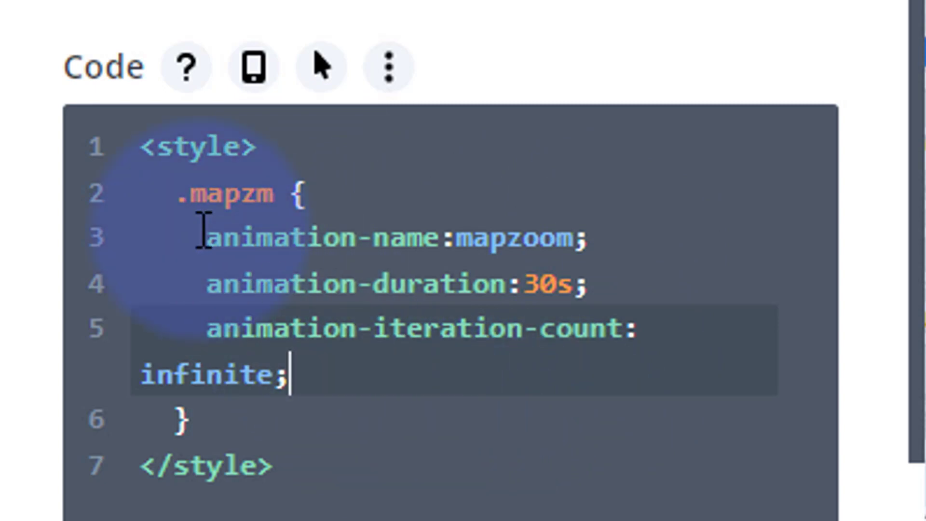
pyautogui.click(207, 424)
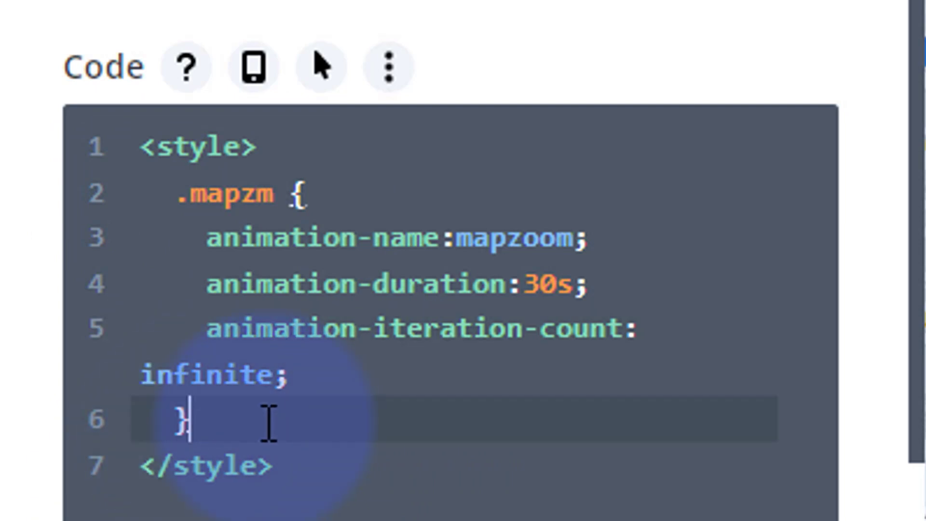
pyautogui.press('Return')
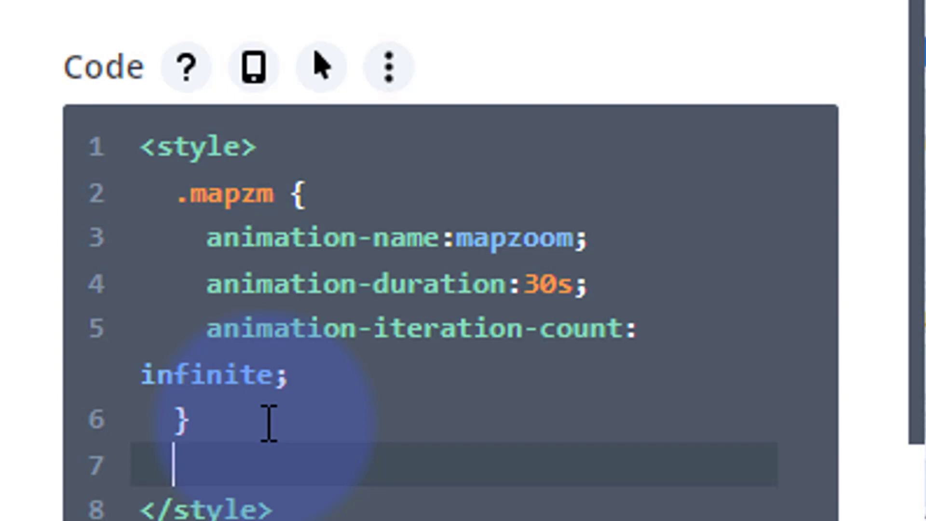
pyautogui.write('@keyframes')
pyautogui.moveTo(456, 244); pyautogui.dragTo(574, 249)
pyautogui.hotkey('ctrl', 'c')
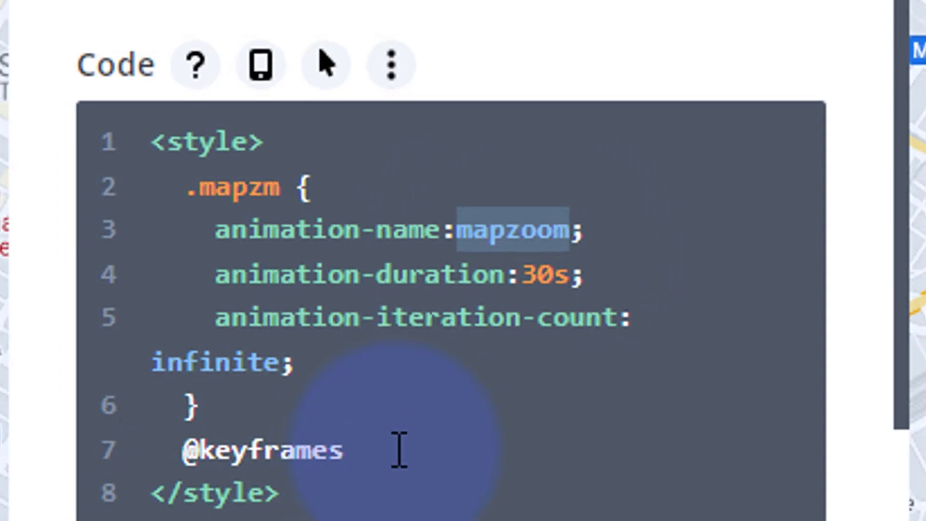
pyautogui.click(399, 450)
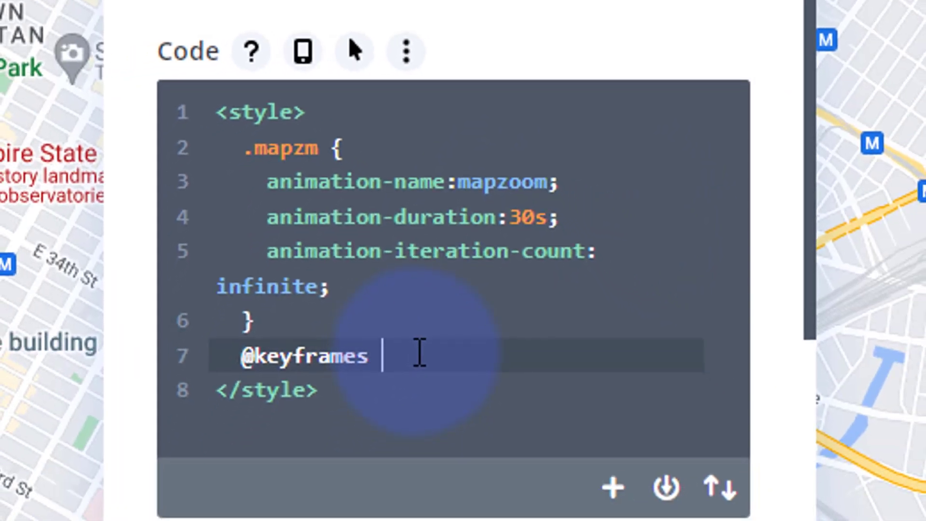
pyautogui.hotkey('ctrl', 'v')
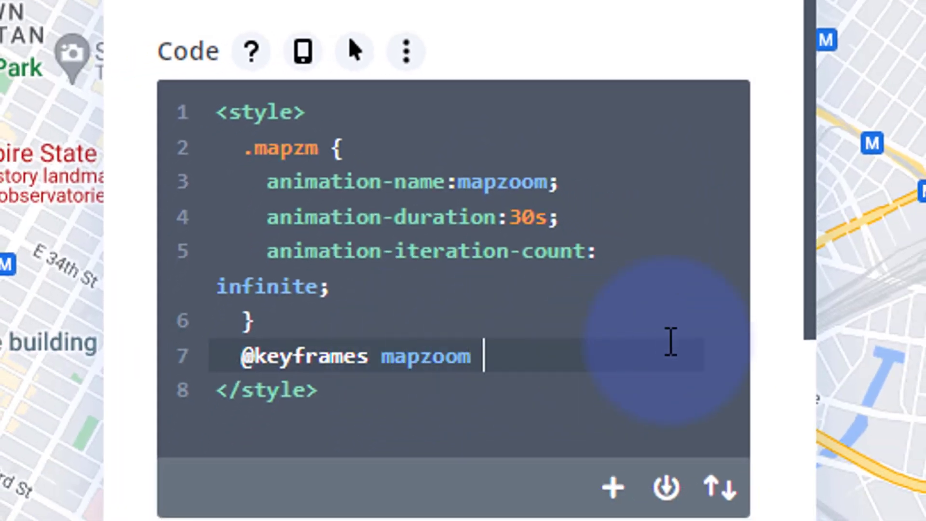
pyautogui.write('{')
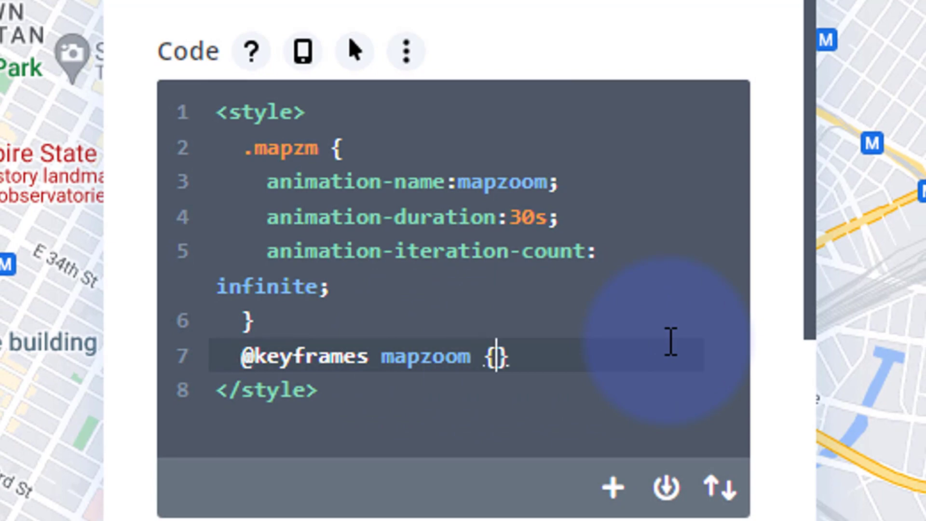
pyautogui.press('Return')
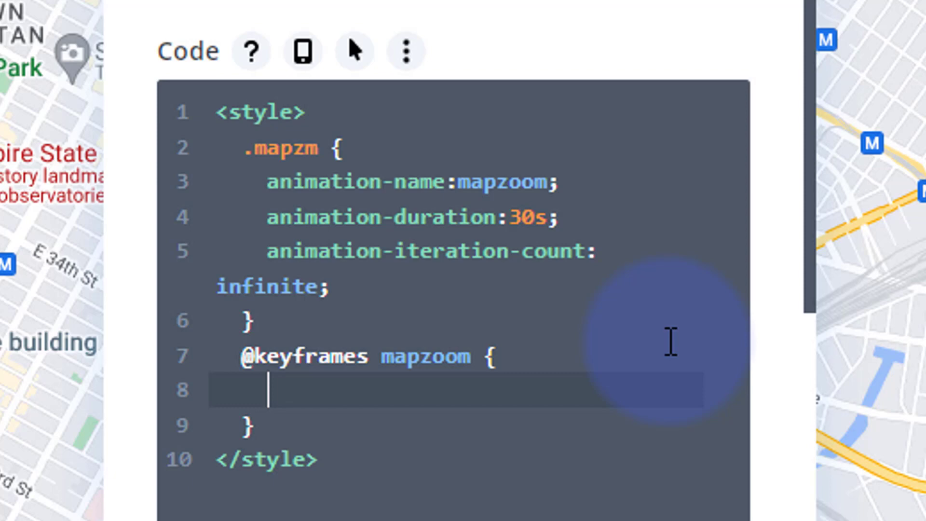
# Add a 0% {transform:scale(1)} step and copy that line.
pyautogui.write('0% ')
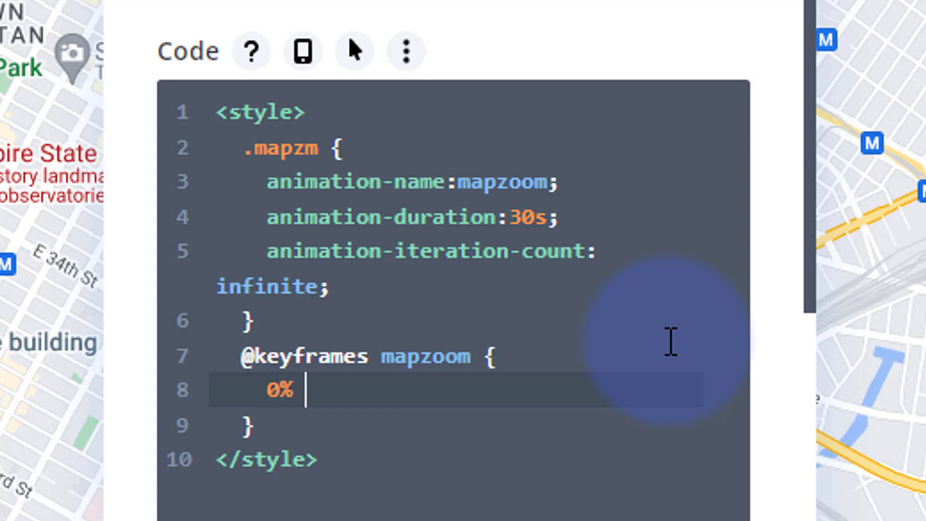
pyautogui.write('{')
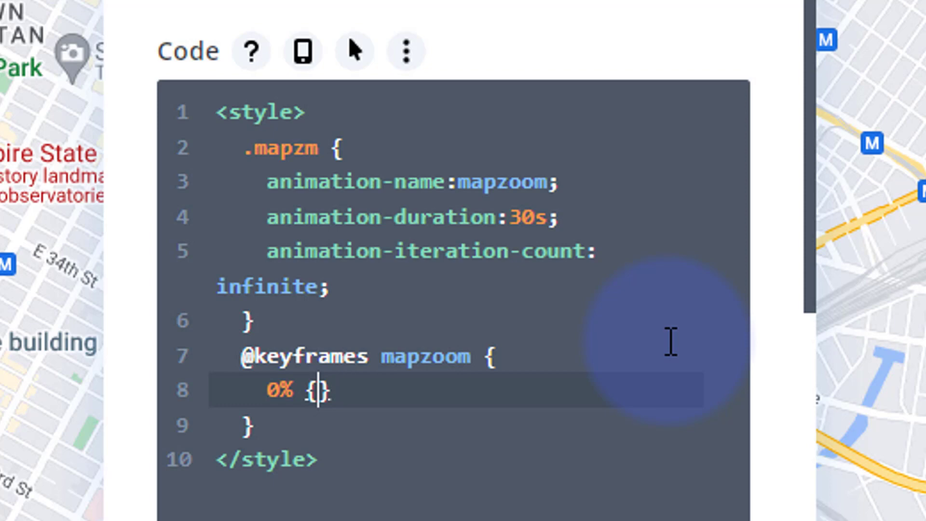
pyautogui.write('trans')
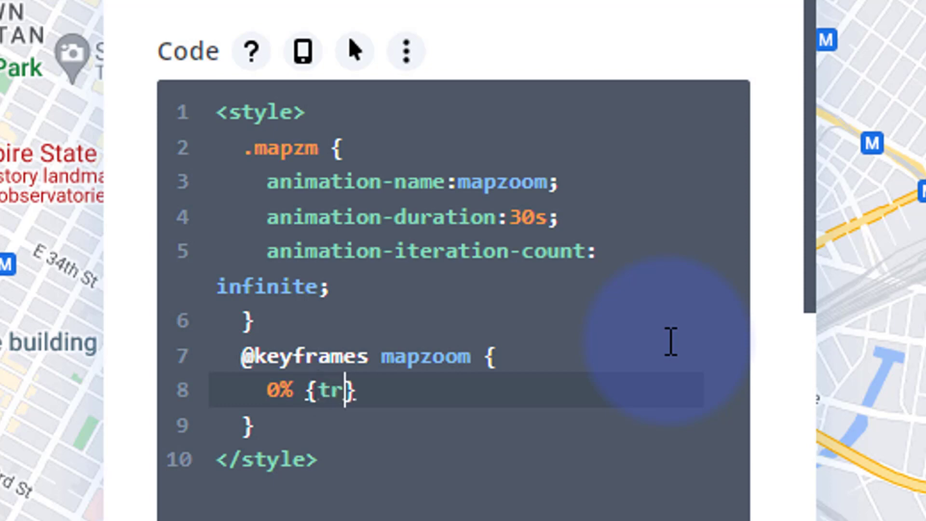
pyautogui.write('form:sc')
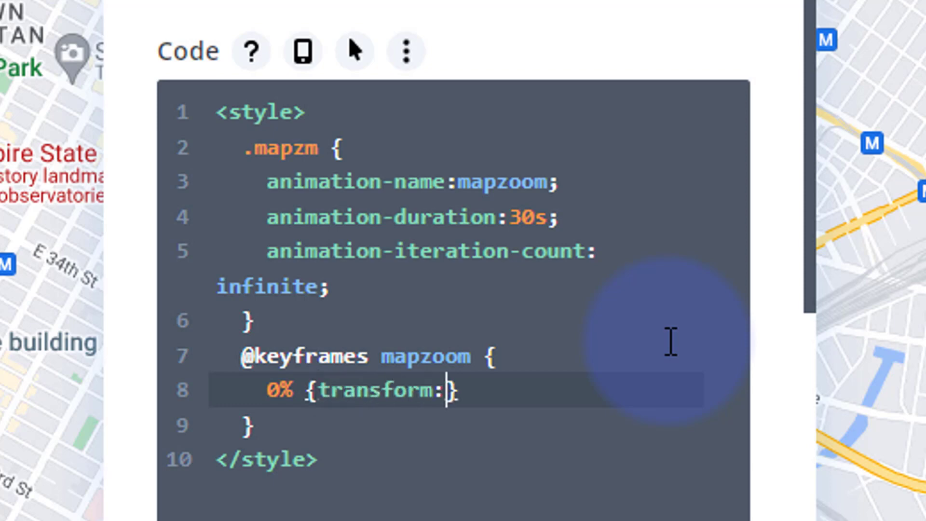
pyautogui.write('ale')
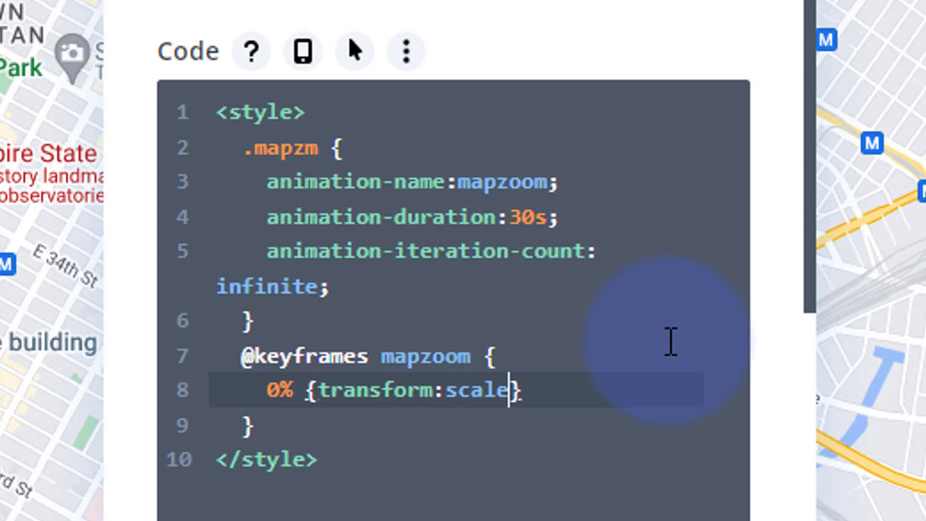
pyautogui.write('(')
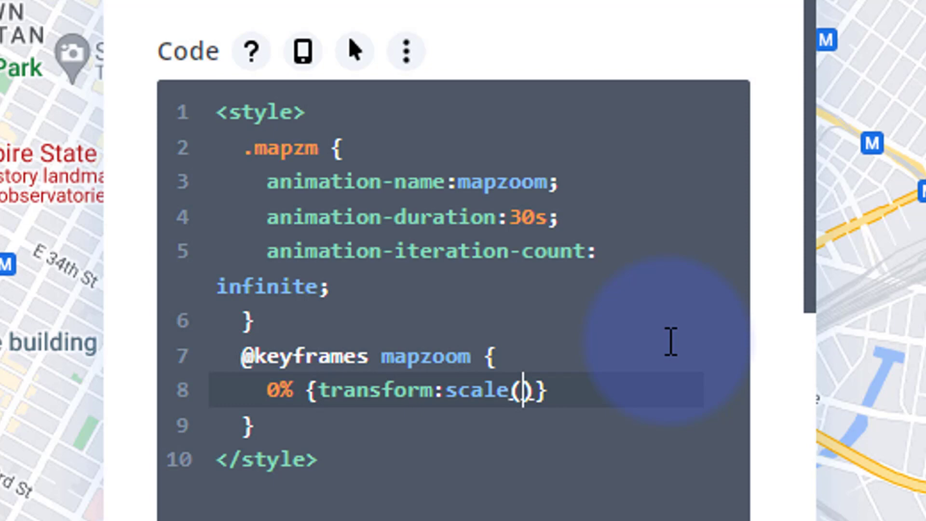
pyautogui.write('1')
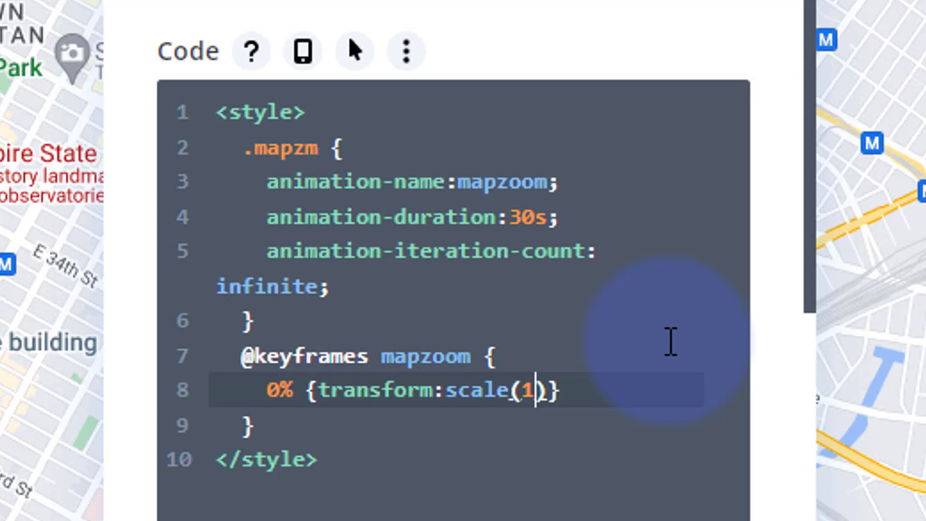
pyautogui.click(562, 391)
pyautogui.moveTo(562, 392); pyautogui.dragTo(273, 400)
pyautogui.hotkey('ctrl', 'c')
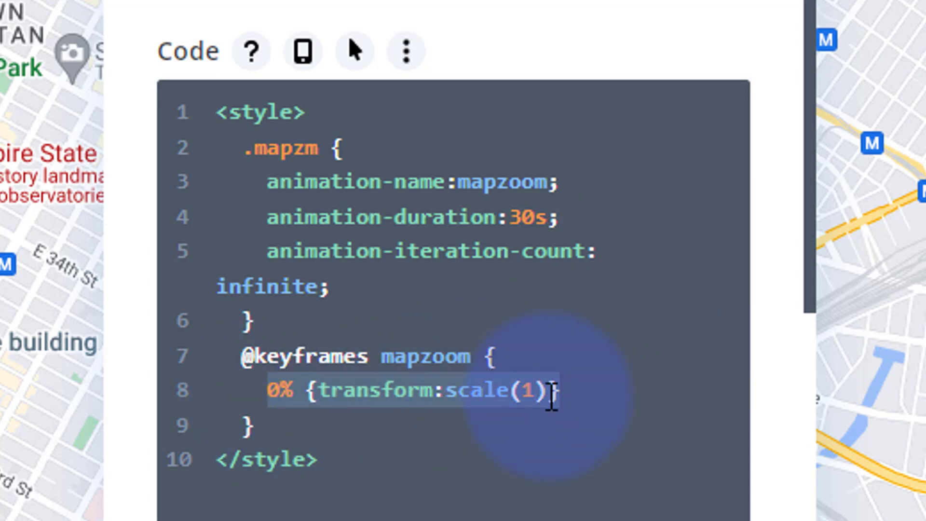
pyautogui.click(583, 401)
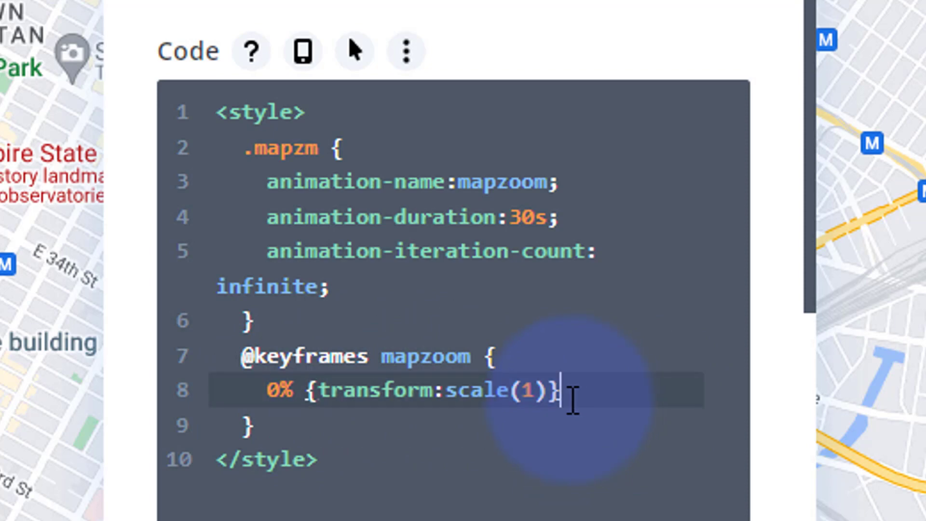
# Paste two copies of the 0% step beneath it.
pyautogui.press('Return')
pyautogui.hotkey('ctrl', 'v')
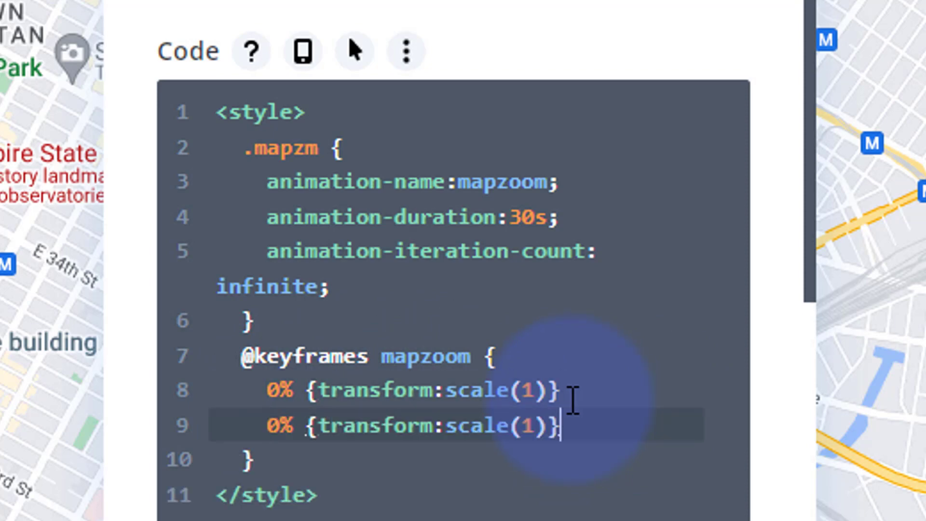
pyautogui.press('Return')
pyautogui.hotkey('ctrl', 'v')
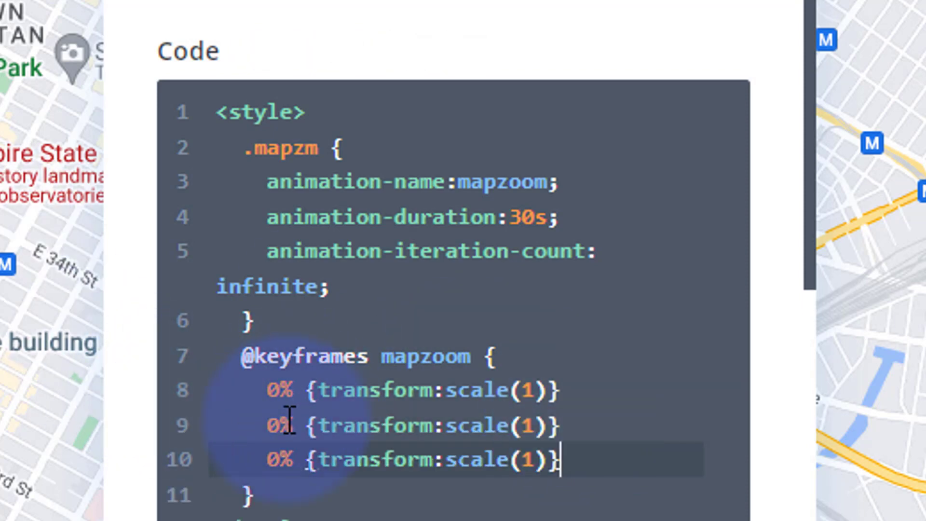
# Edit the copies into a 50% scale(1.2) step and a 100% scale(1) step.
pyautogui.click(270, 426)
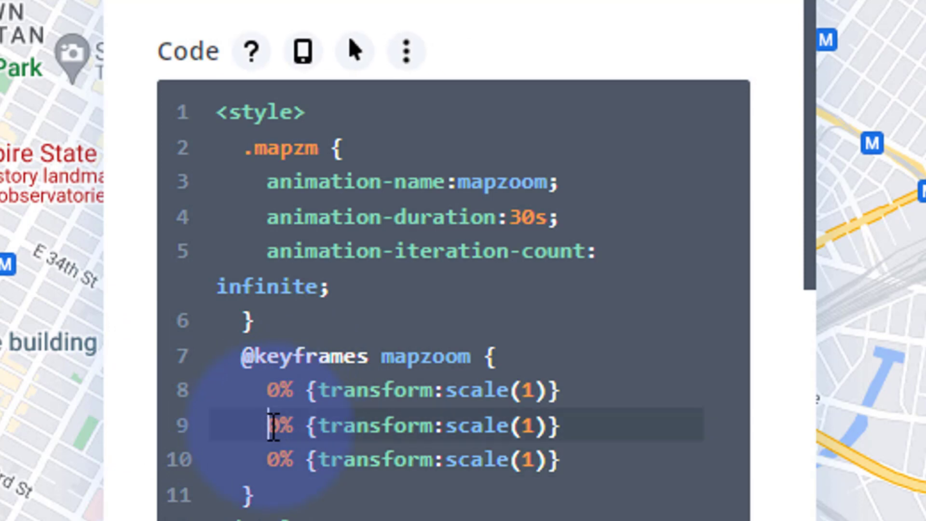
pyautogui.write('5')
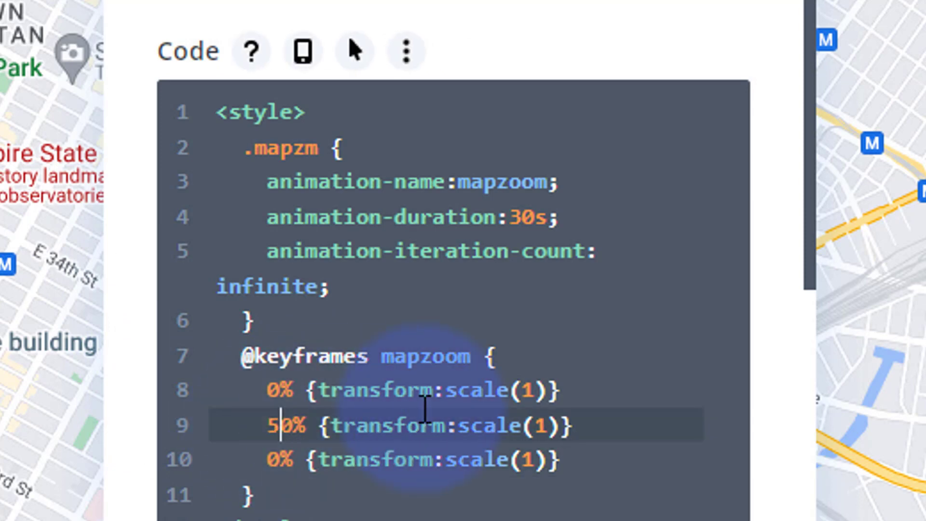
pyautogui.click(548, 425)
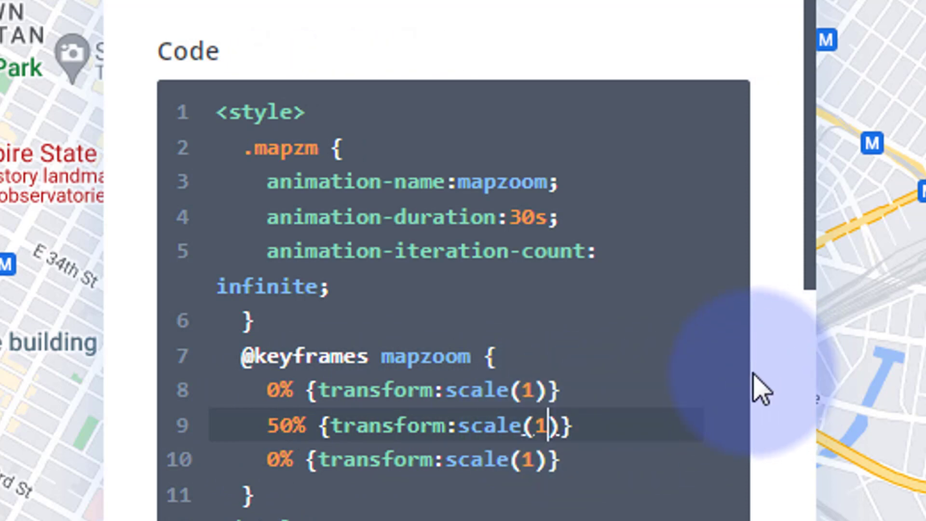
pyautogui.write('.2')
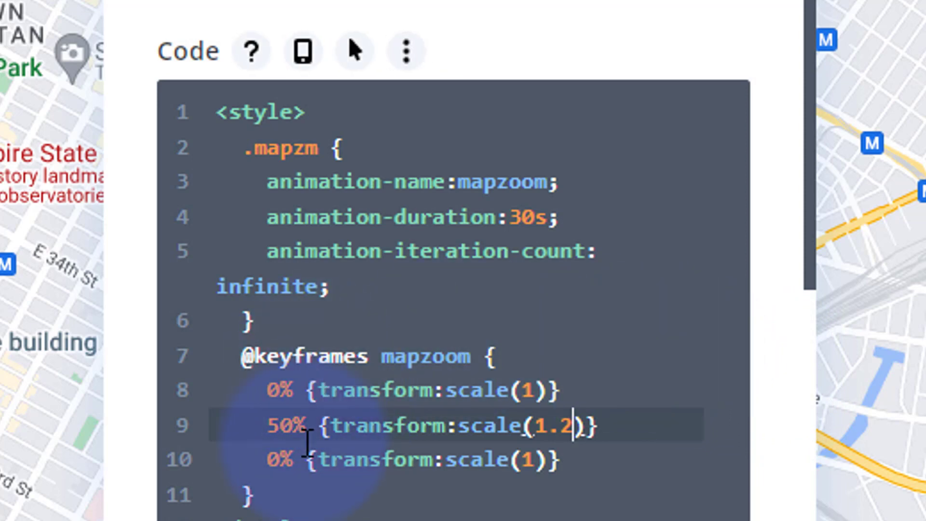
pyautogui.click(255, 460)
pyautogui.write('10')
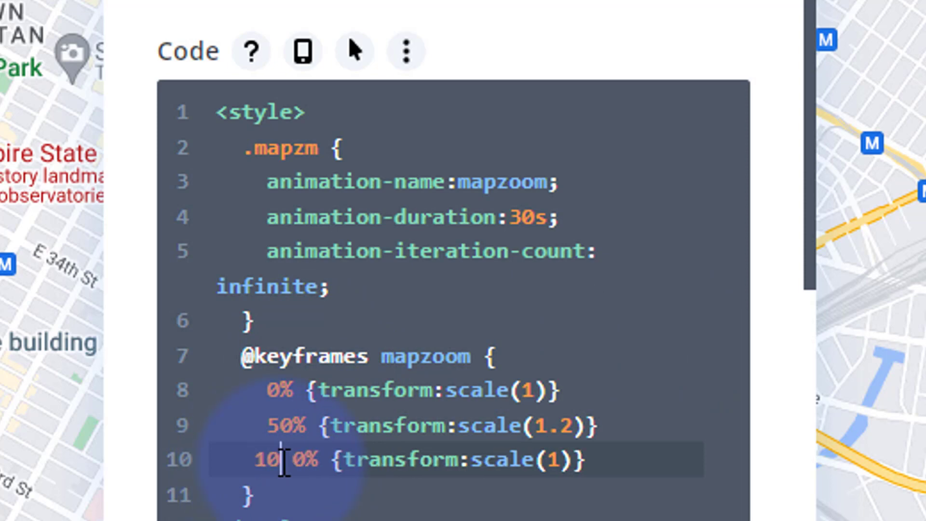
pyautogui.press('Delete')
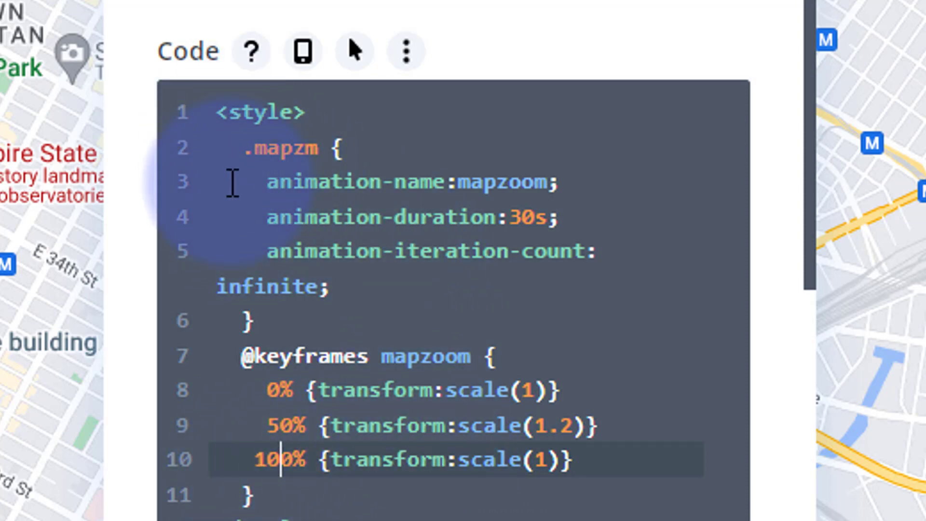
pyautogui.moveTo(231, 149); pyautogui.dragTo(406, 479)
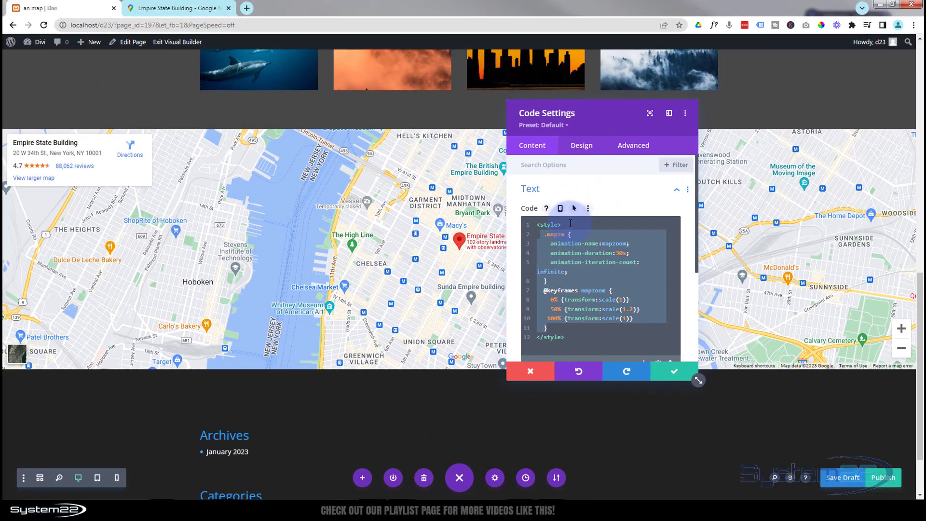
# Copy the class name mapzm from the code, then set it as the code module's CSS Class and save.
pyautogui.doubleClick(550, 235)
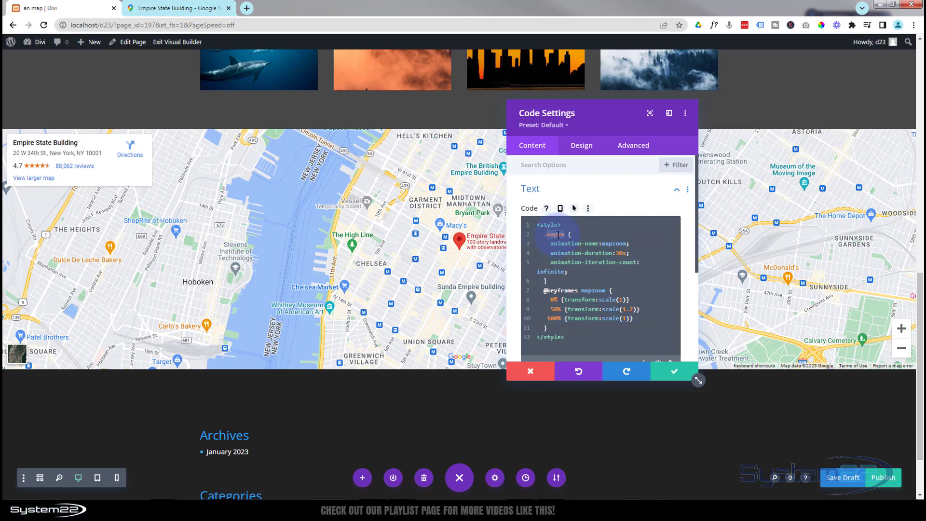
pyautogui.click(672, 376)
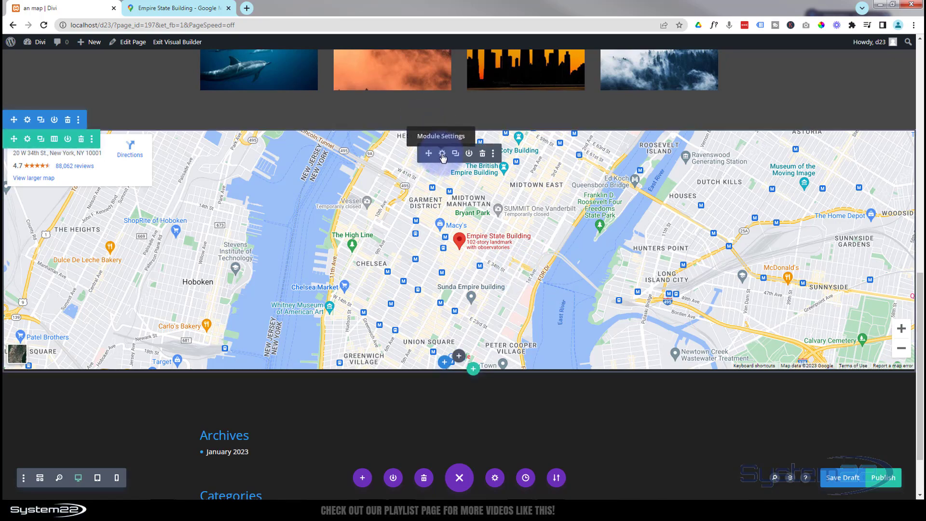
pyautogui.click(442, 154)
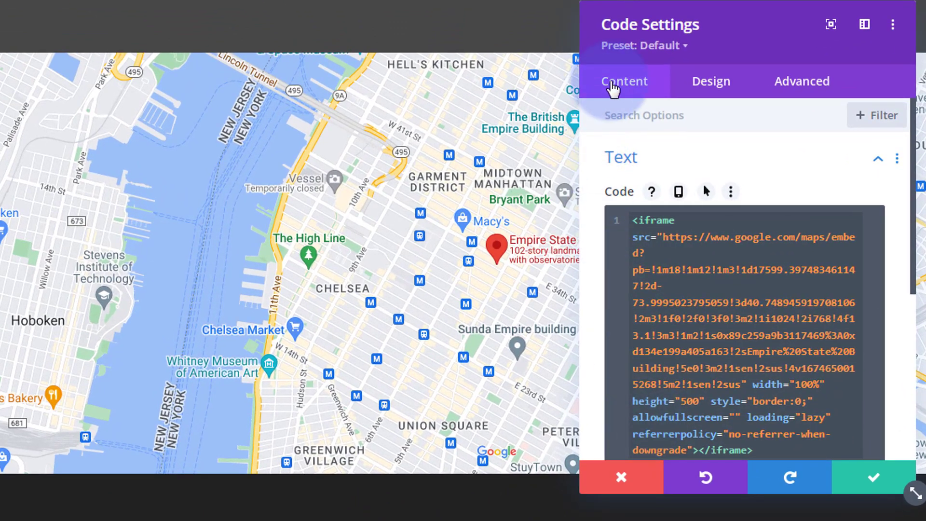
pyautogui.click(796, 86)
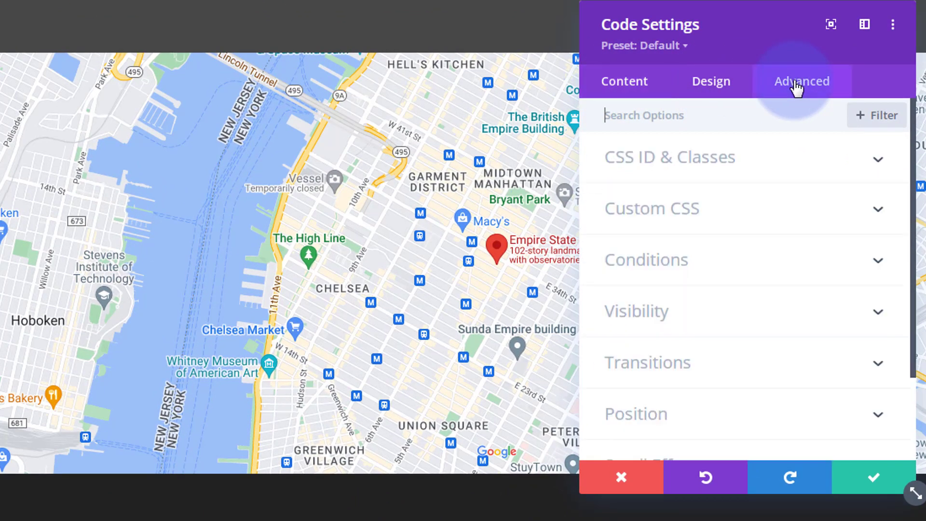
pyautogui.click(780, 171)
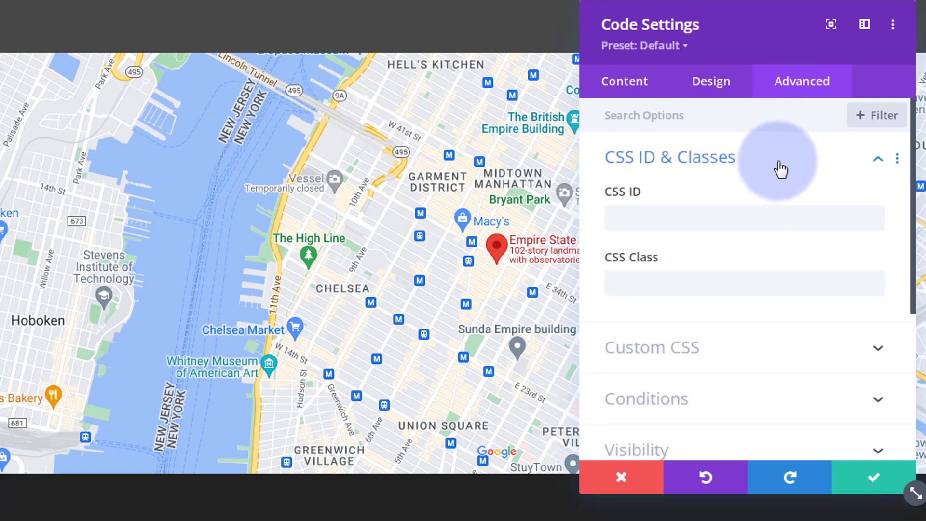
pyautogui.click(626, 285)
pyautogui.write('mapzm')
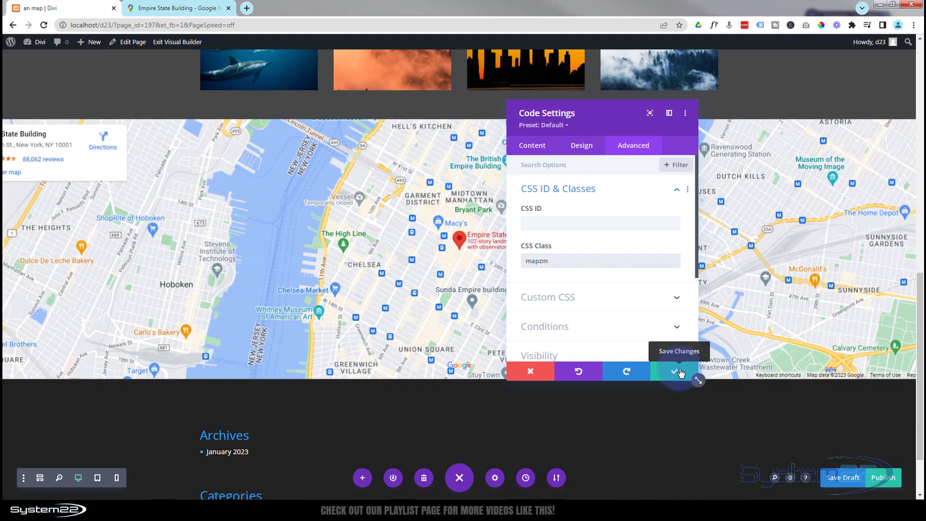
pyautogui.click(675, 371)
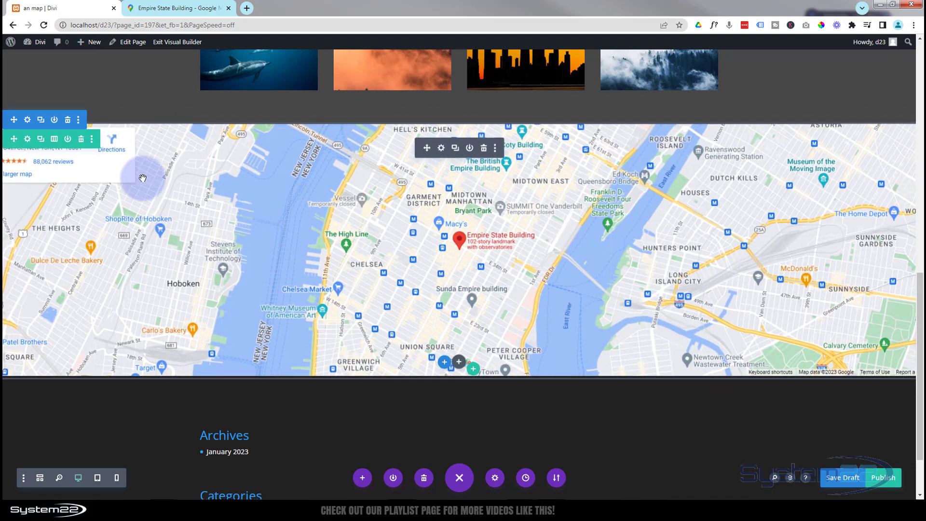
# Set the map row's horizontal and vertical overflow to Hidden under Advanced > Visibility and save the row.
pyautogui.click(28, 139)
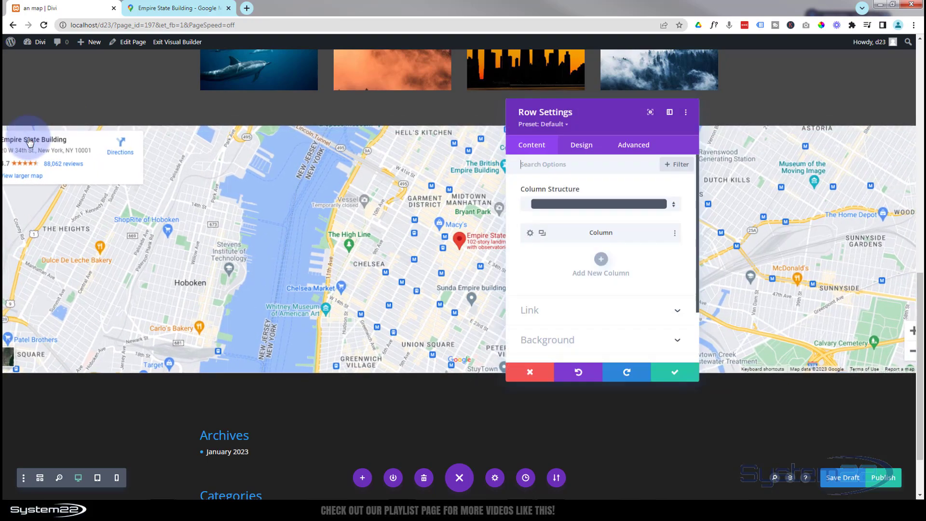
pyautogui.click(580, 147)
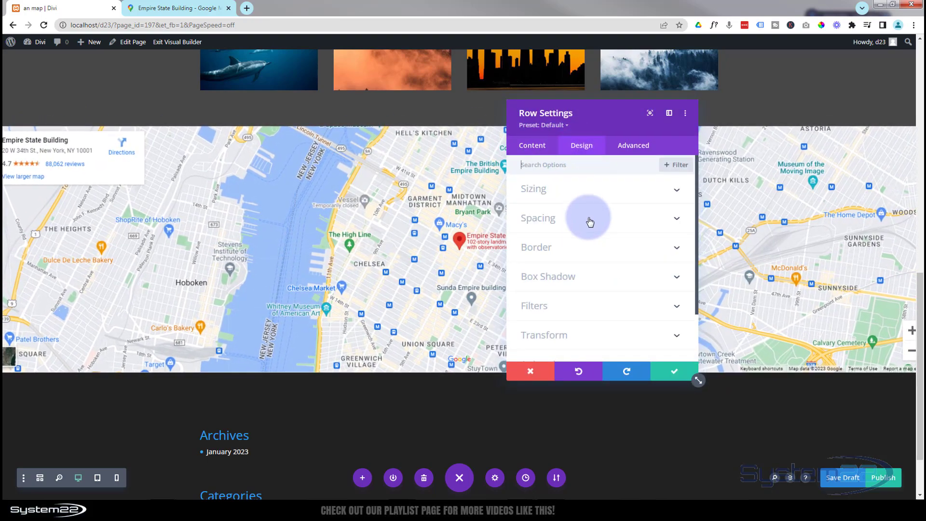
pyautogui.click(589, 193)
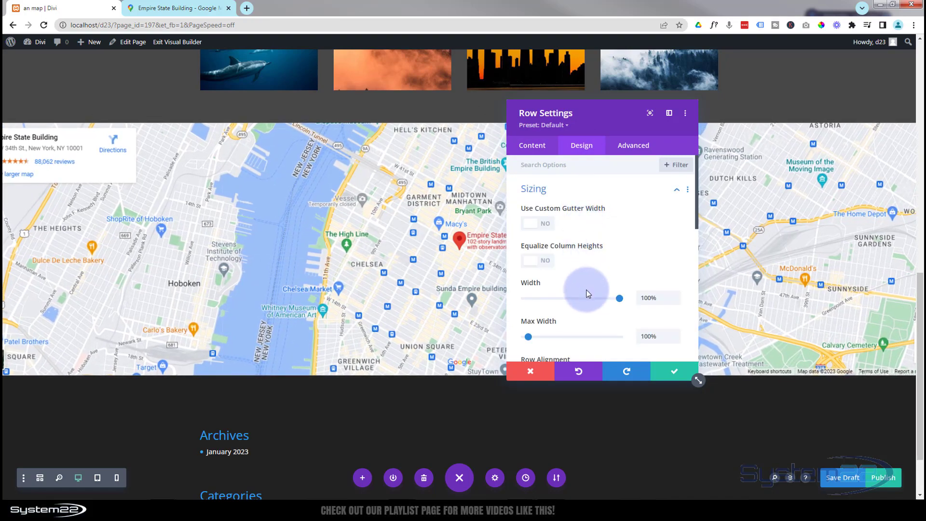
pyautogui.scroll(-5, 587, 293)
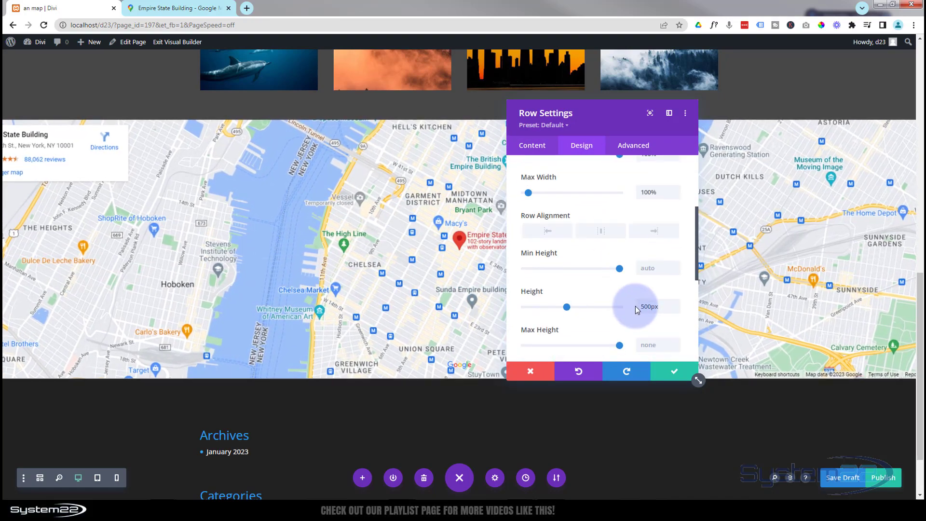
pyautogui.click(637, 145)
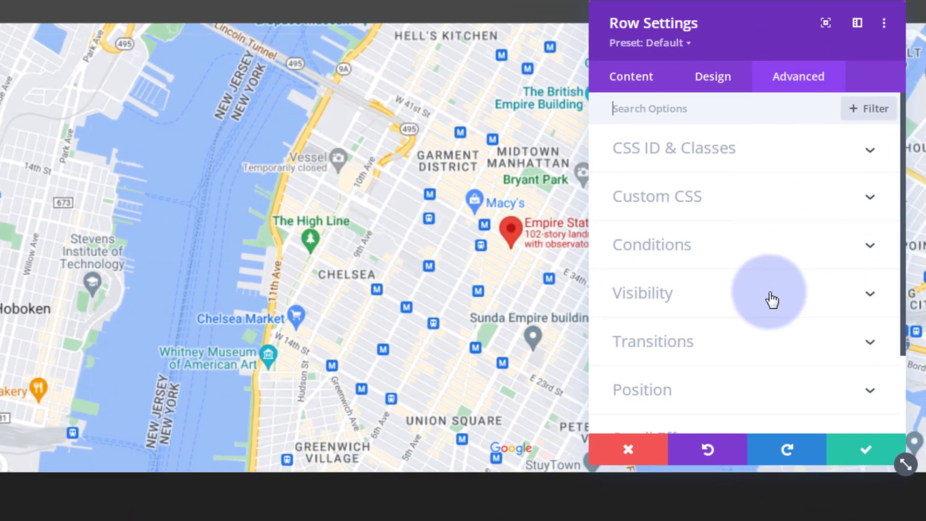
pyautogui.click(772, 299)
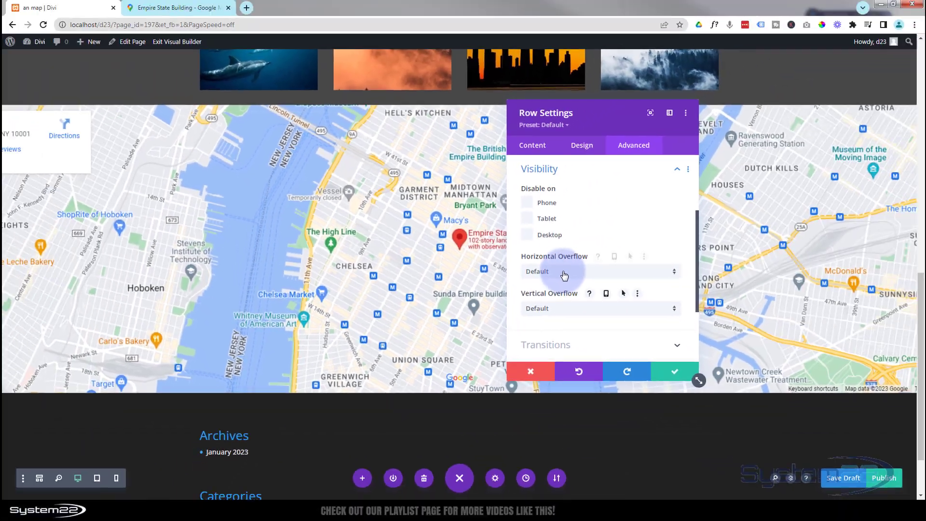
pyautogui.click(681, 284)
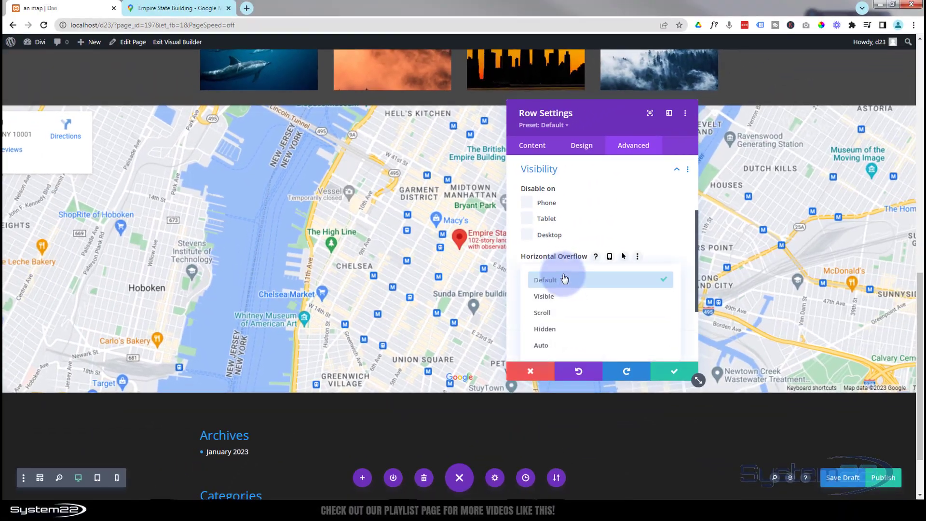
pyautogui.click(555, 330)
pyautogui.click(558, 311)
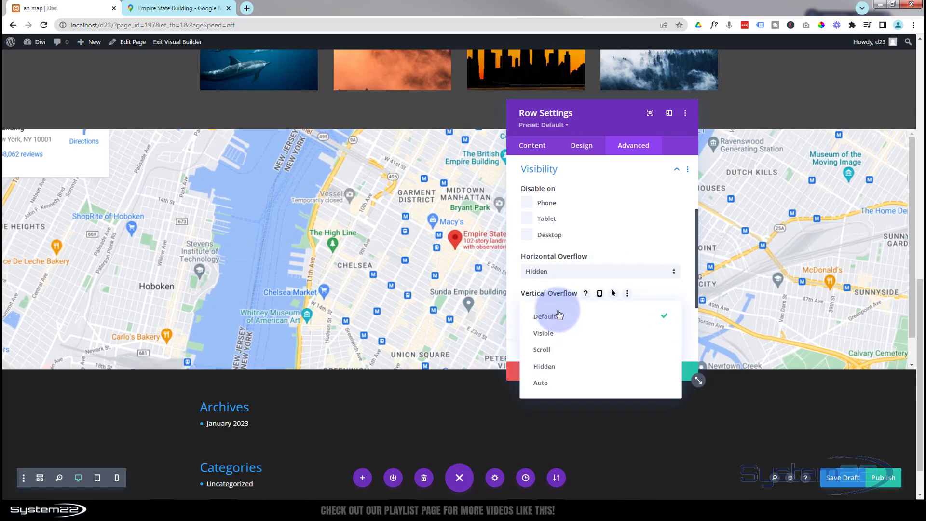
pyautogui.click(555, 367)
pyautogui.click(337, 116)
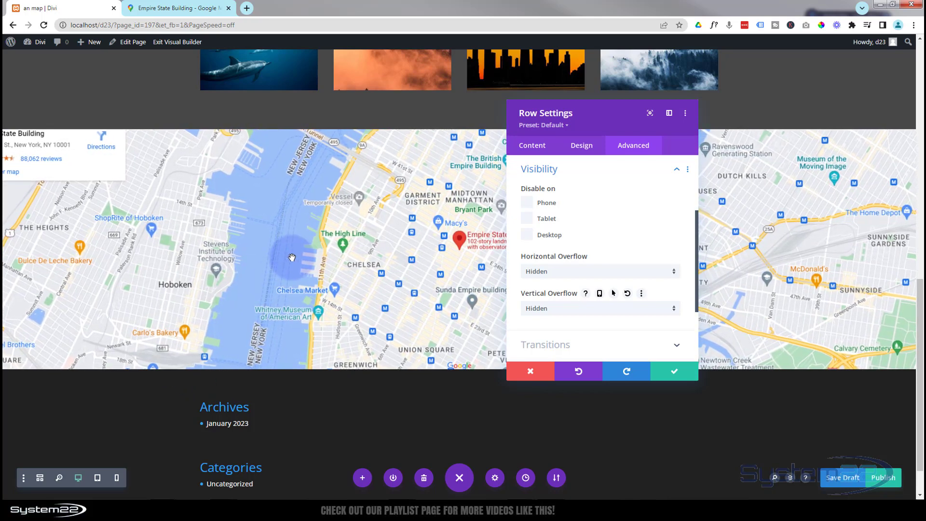
pyautogui.click(679, 375)
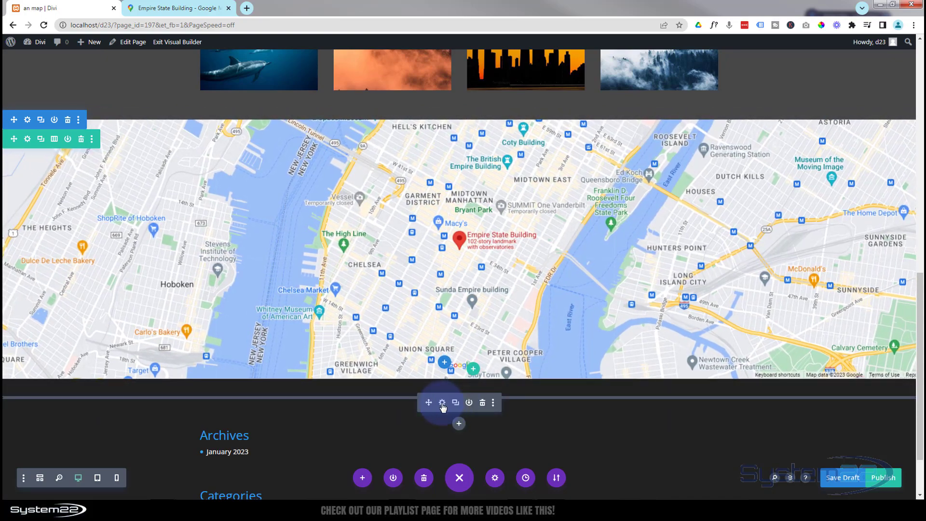
# Insert a .mapzm:hover rule containing animation:none; below the keyframes block in the code module.
pyautogui.click(442, 403)
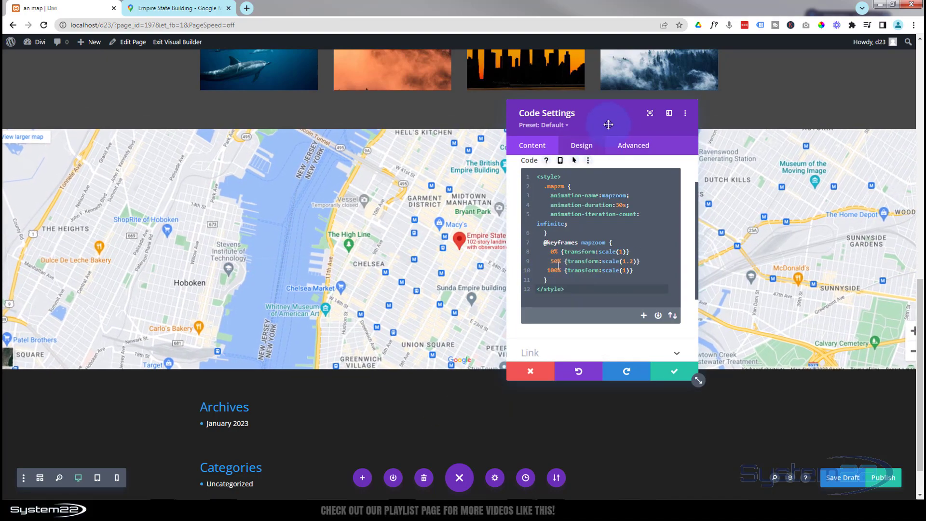
pyautogui.moveTo(611, 124); pyautogui.dragTo(433, 139)
pyautogui.click(378, 293)
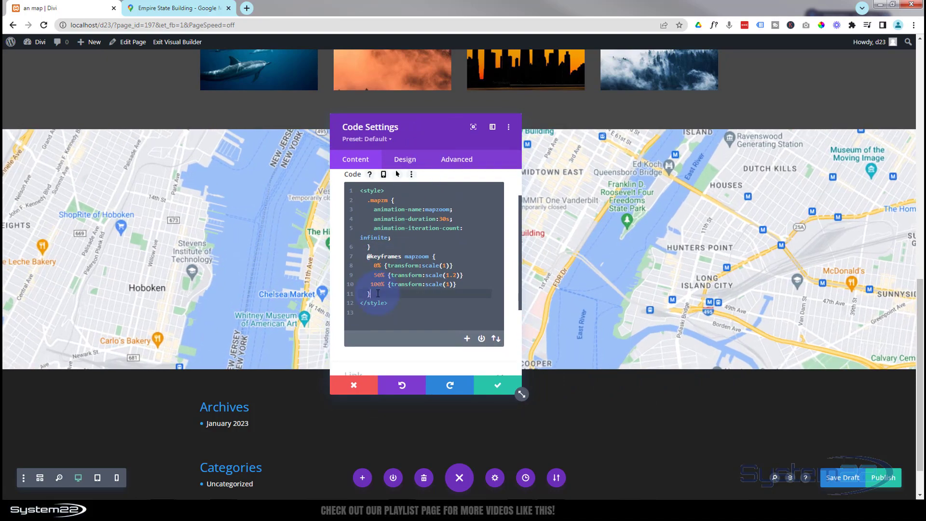
pyautogui.press('Return')
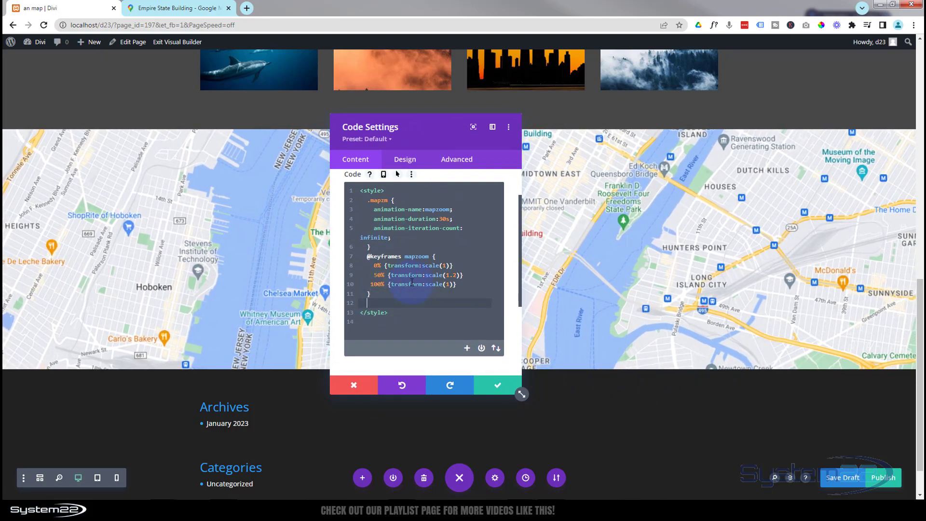
pyautogui.press('Return')
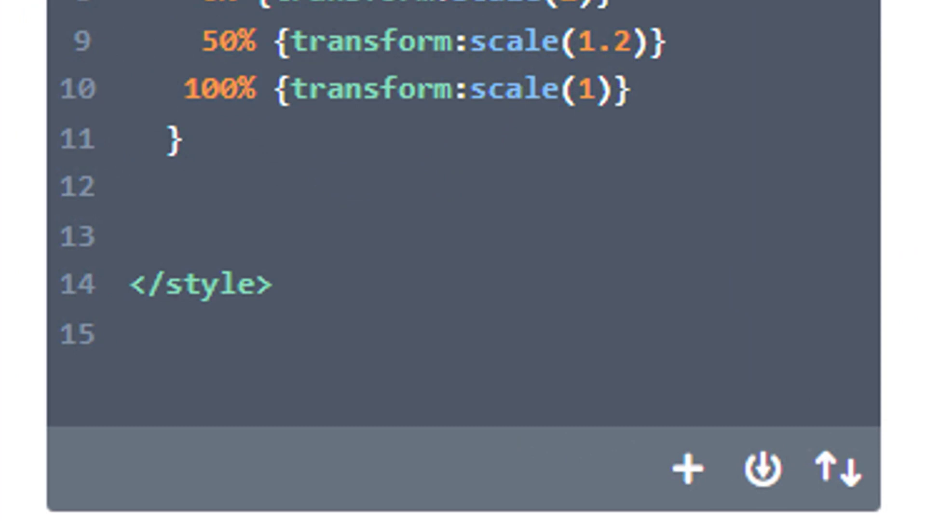
pyautogui.click(173, 214)
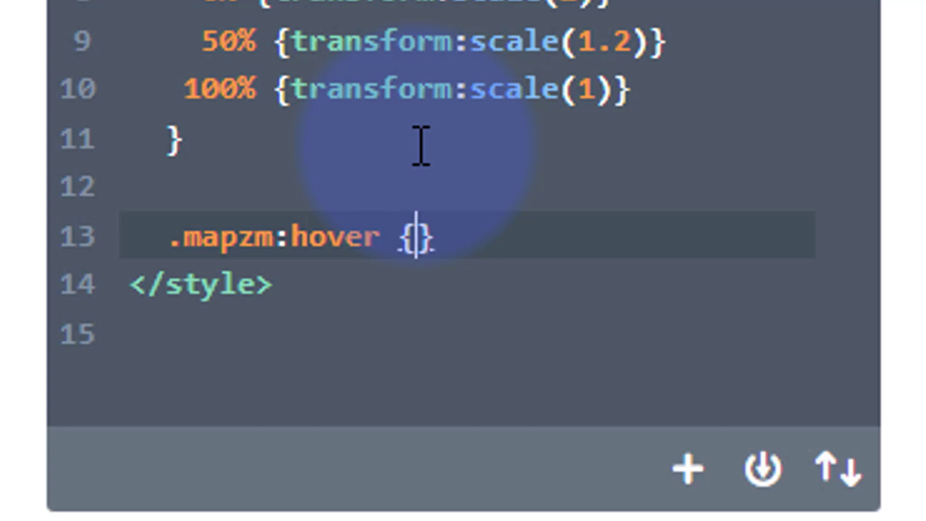
pyautogui.press('Return')
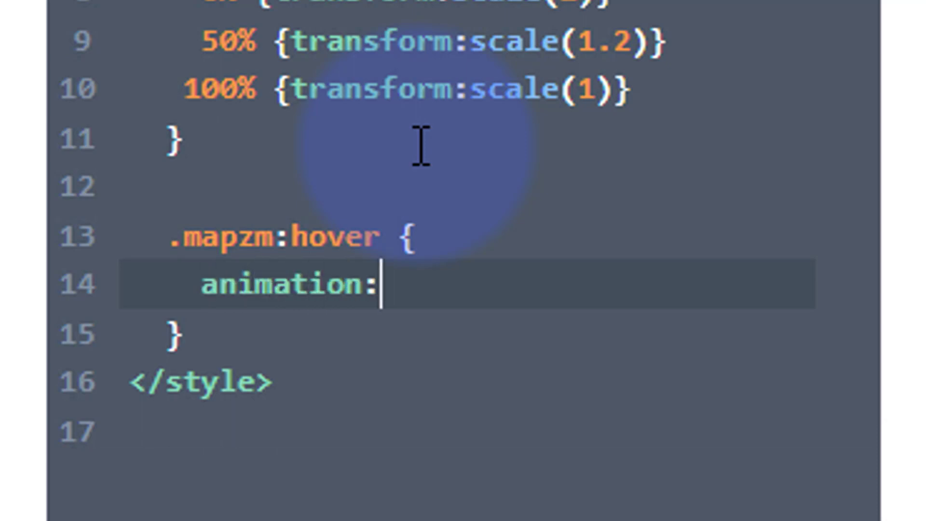
pyautogui.write('animation:none;')
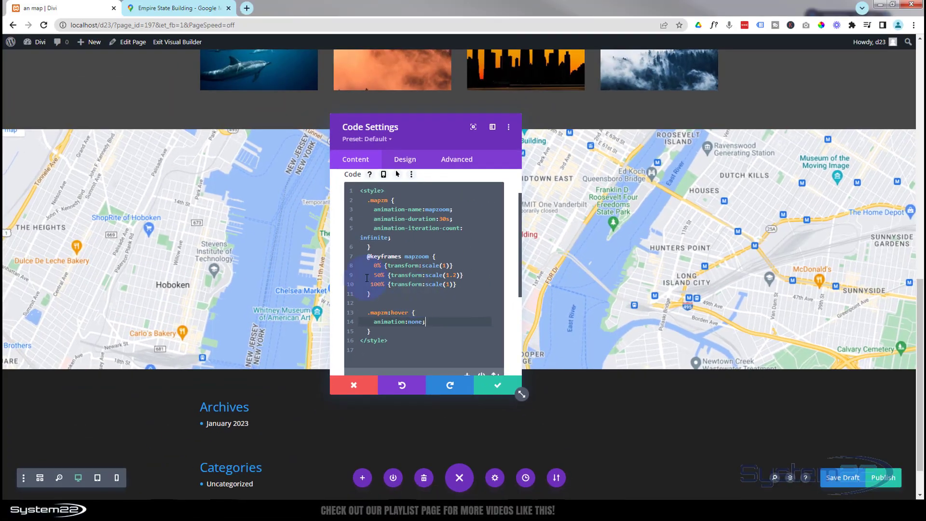
pyautogui.moveTo(102, 282)
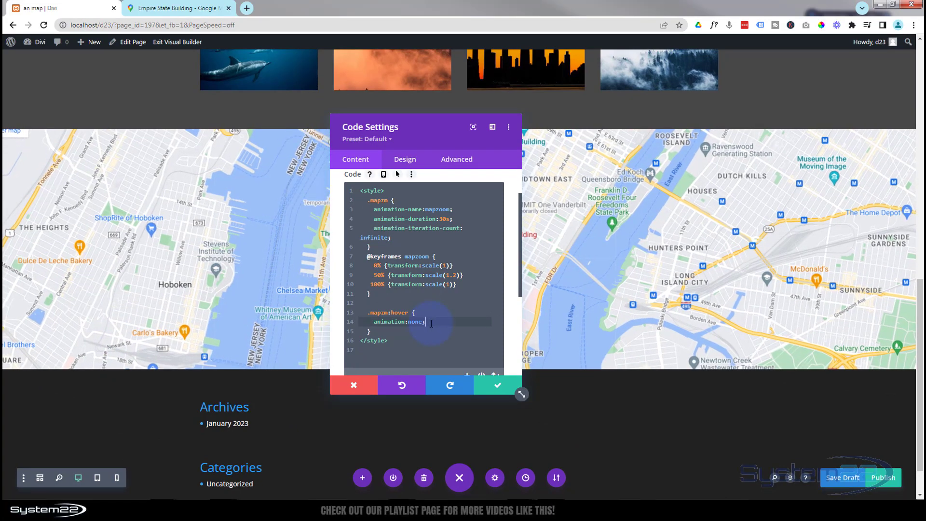
# Save the code module and the page as a draft, then exit the Visual Builder.
pyautogui.click(502, 389)
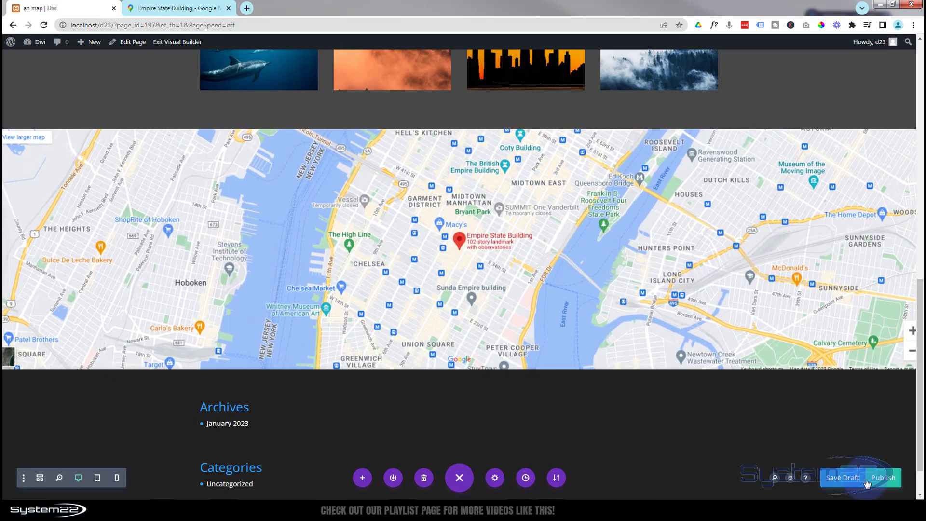
pyautogui.click(844, 478)
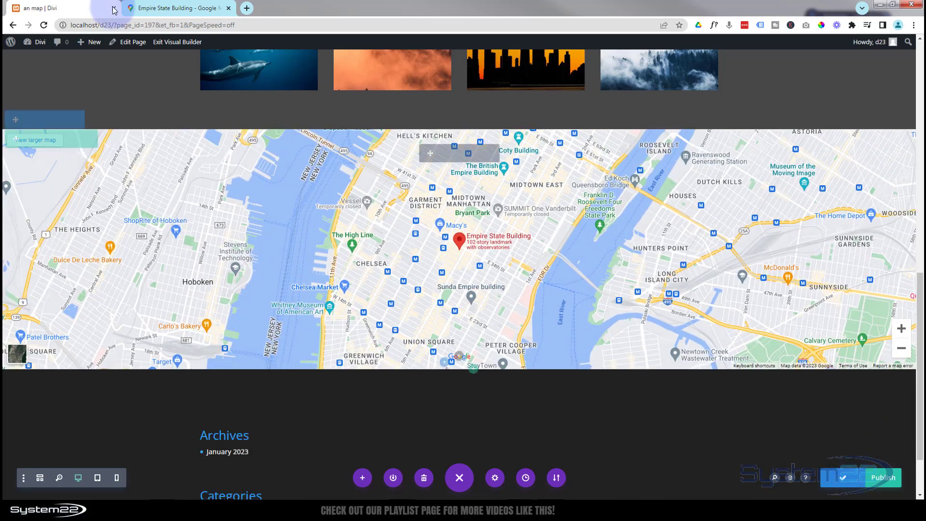
pyautogui.click(165, 43)
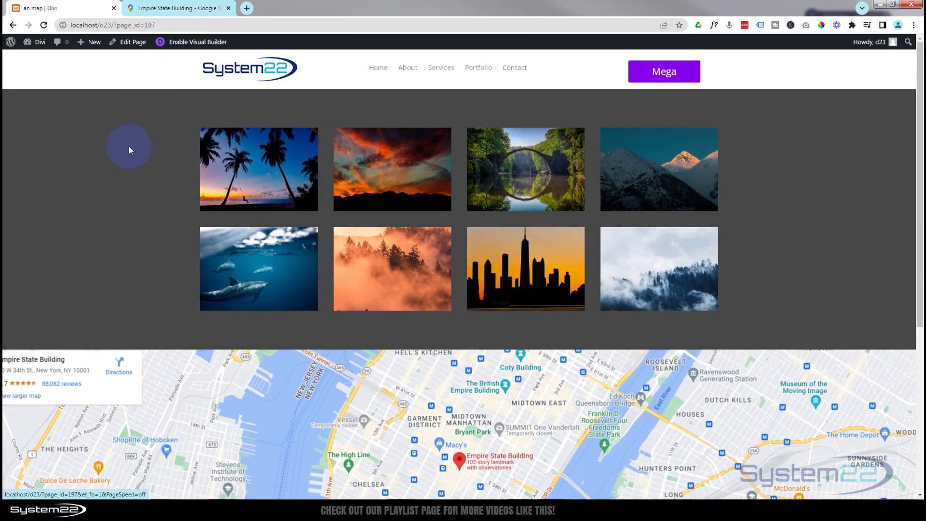
# On the live page, scroll to the map and double-click to zoom in around Chelsea.
pyautogui.scroll(-3, 131, 146)
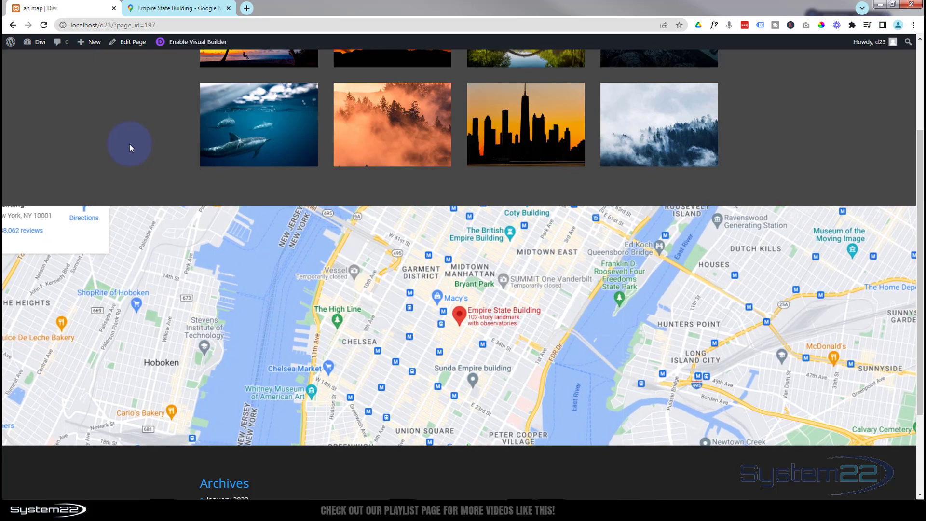
pyautogui.doubleClick(360, 344)
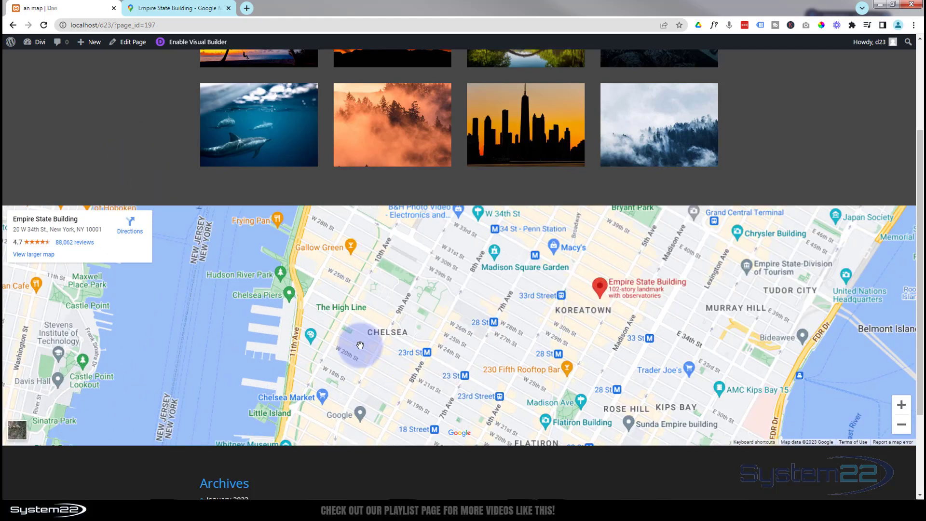
pyautogui.scroll(-2, 360, 345)
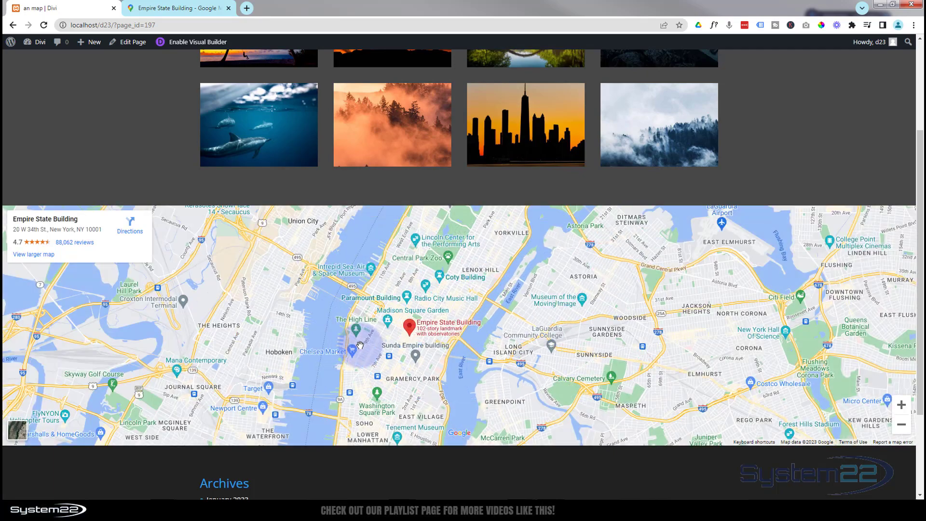